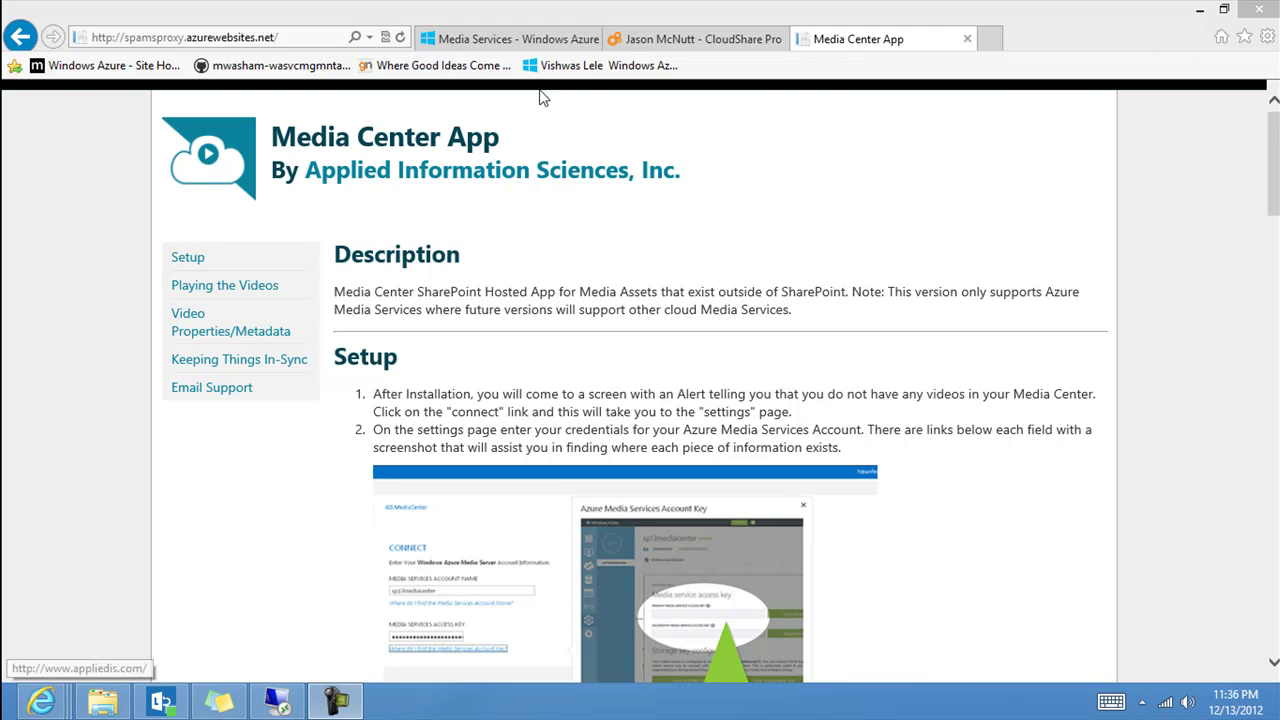
# Switch to the Windows Azure tab listing the media services accounts, including aisvideo.
pyautogui.click(540, 40)
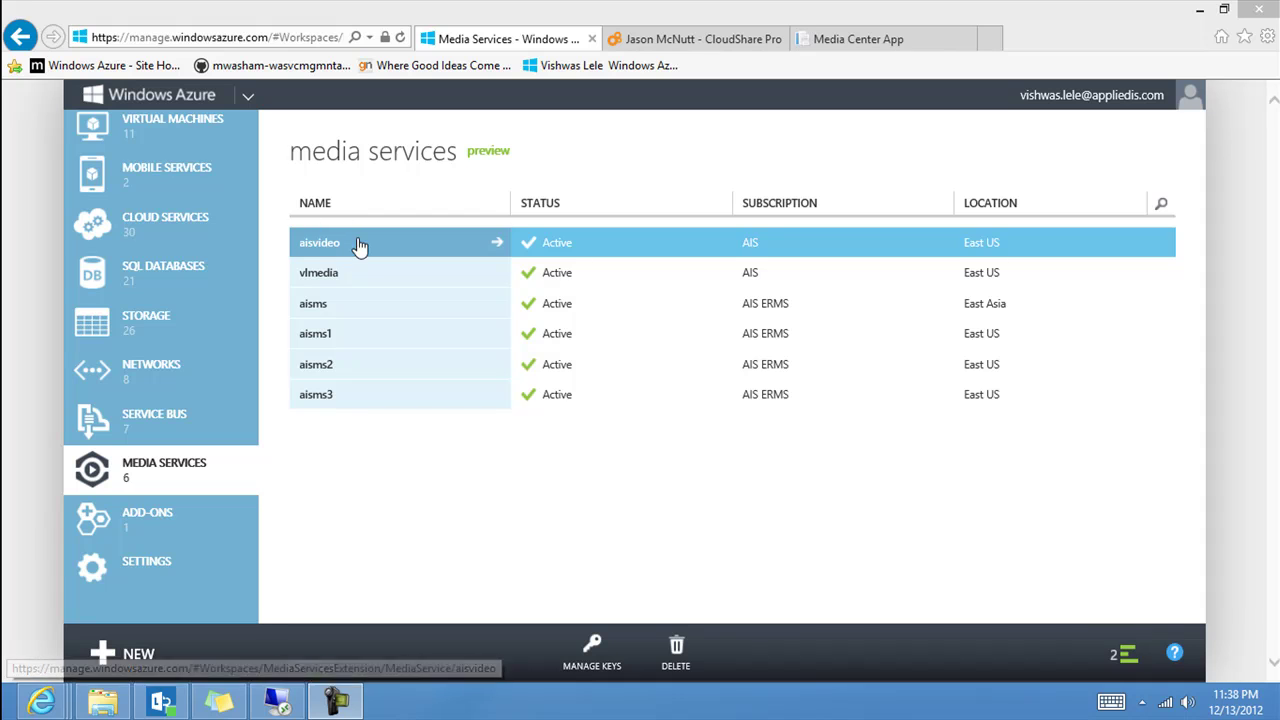
# Upload the Surface-productbroll_MQ video from the desktop into aisvideo's content.
pyautogui.click(498, 243)
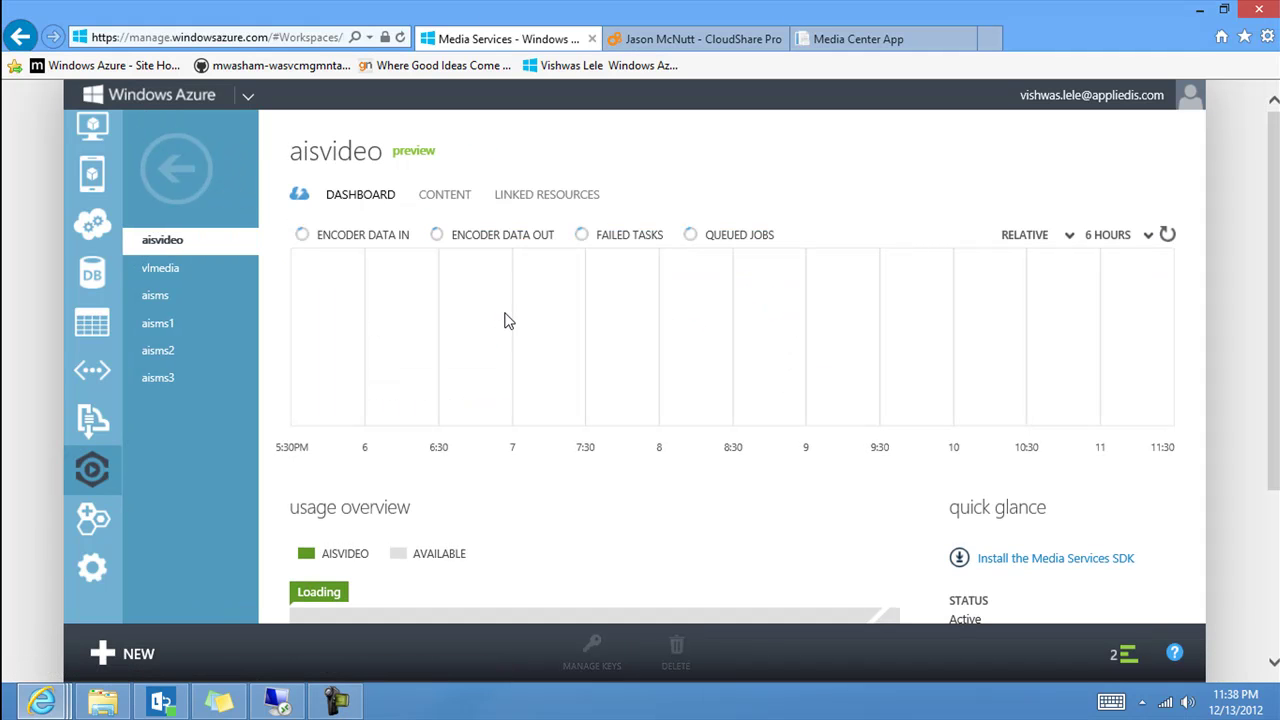
pyautogui.click(452, 205)
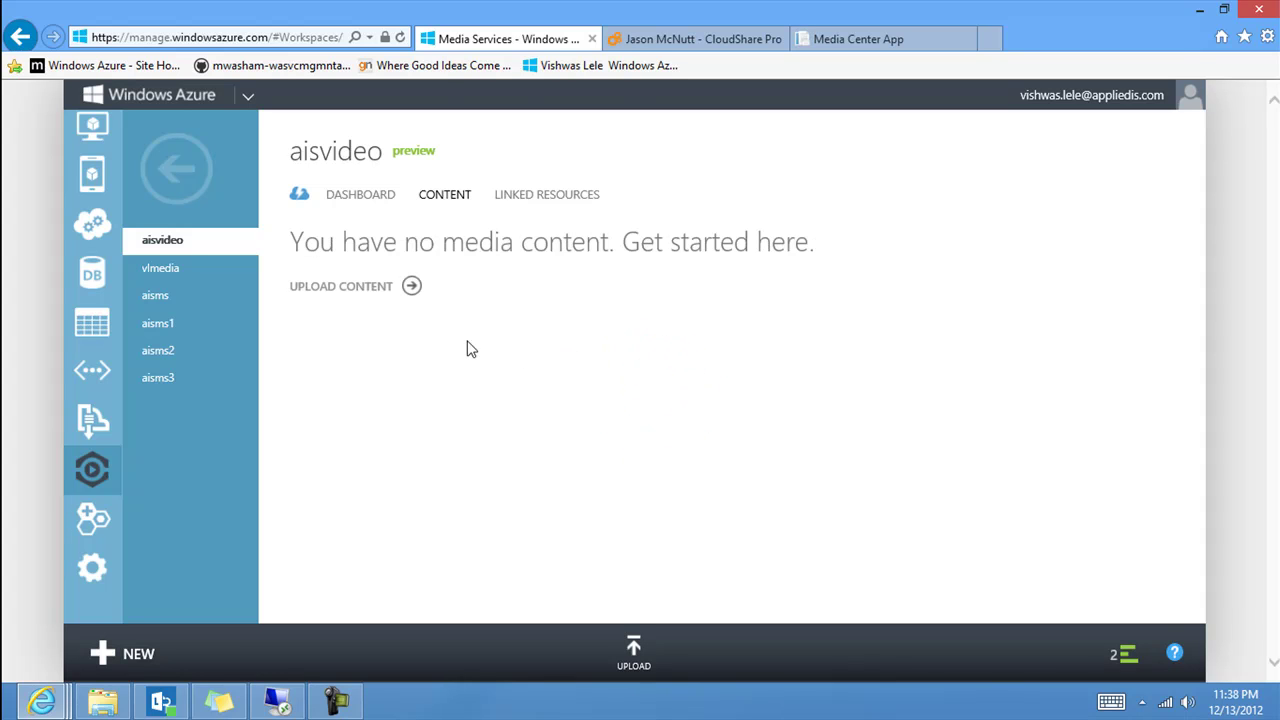
pyautogui.click(412, 288)
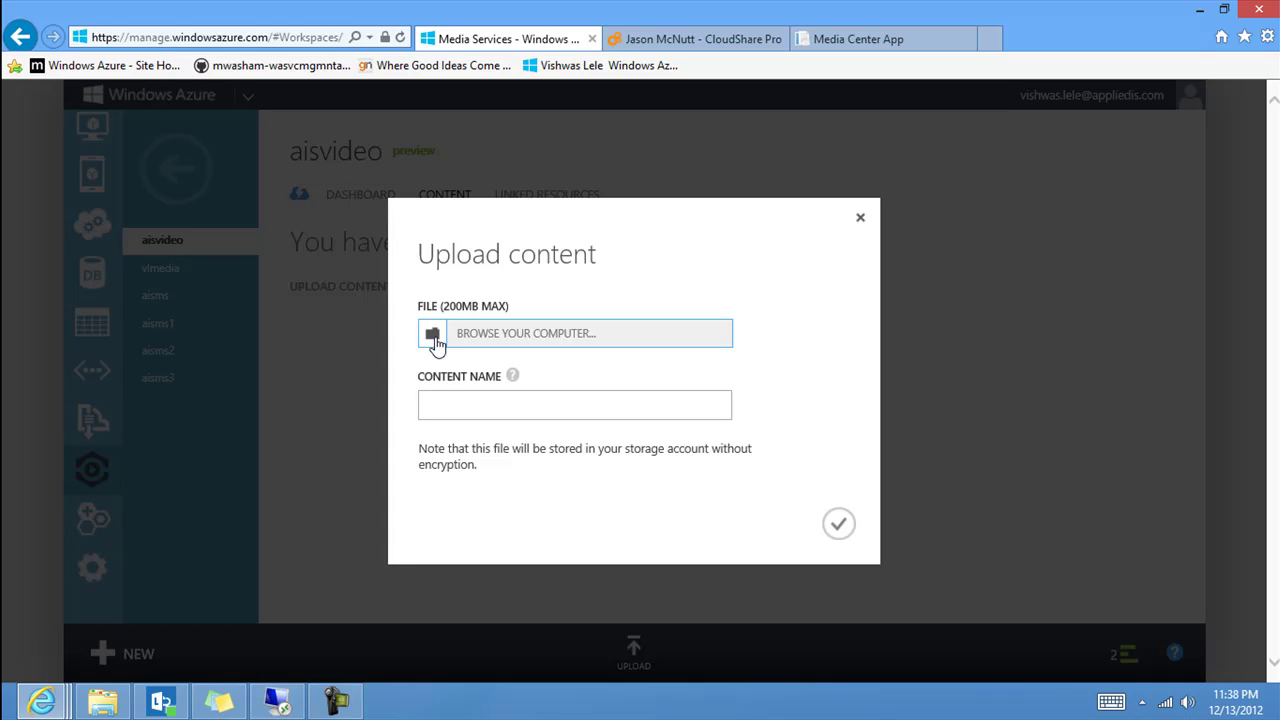
pyautogui.click(433, 337)
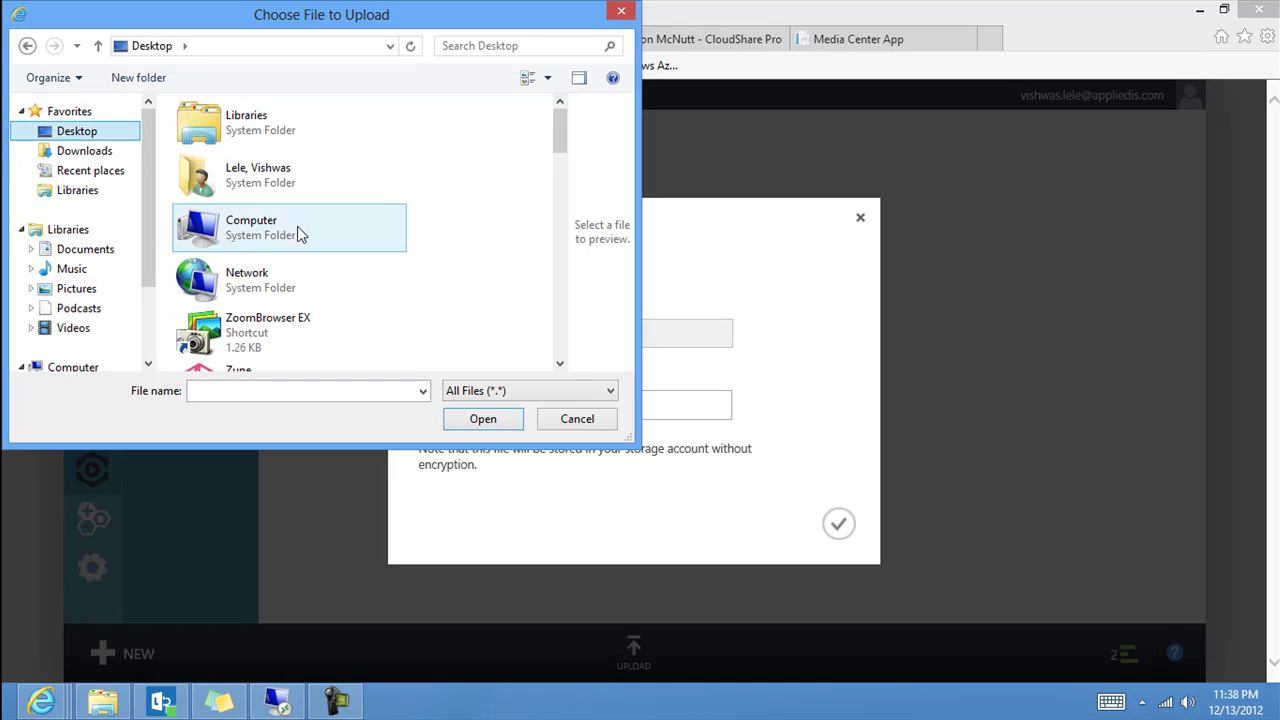
pyautogui.click(258, 245)
pyautogui.press('s')
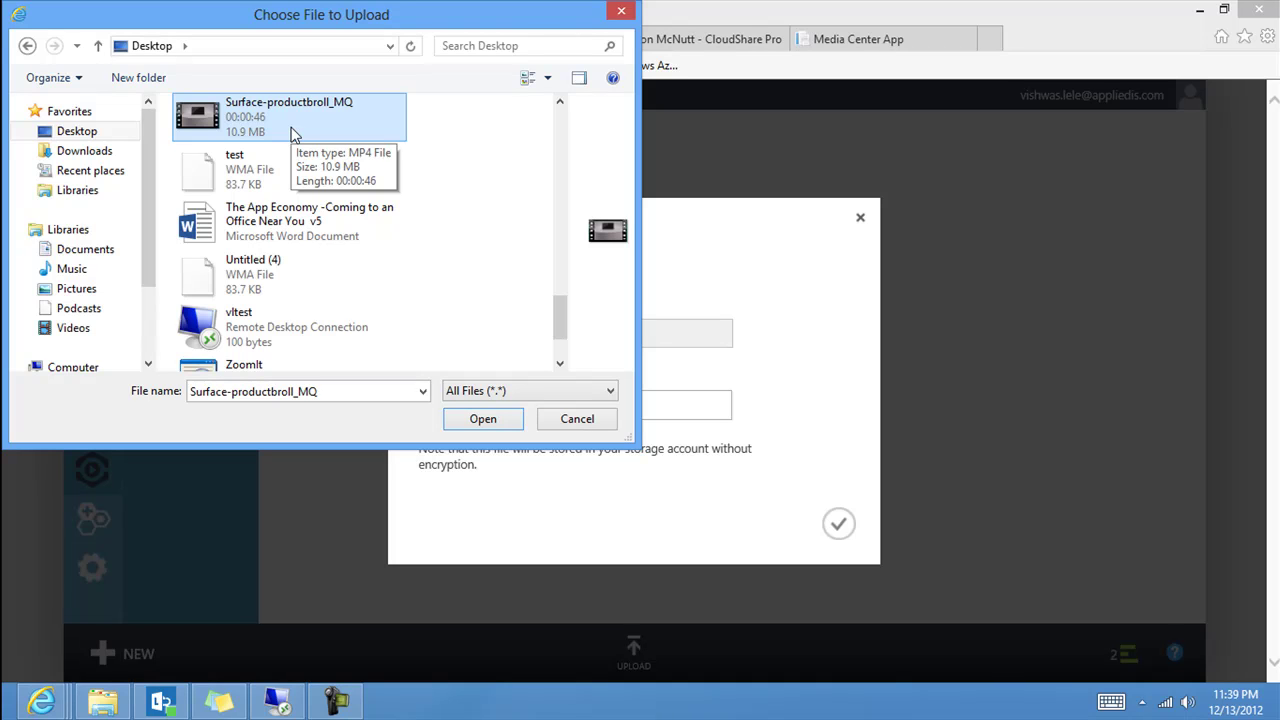
pyautogui.click(483, 419)
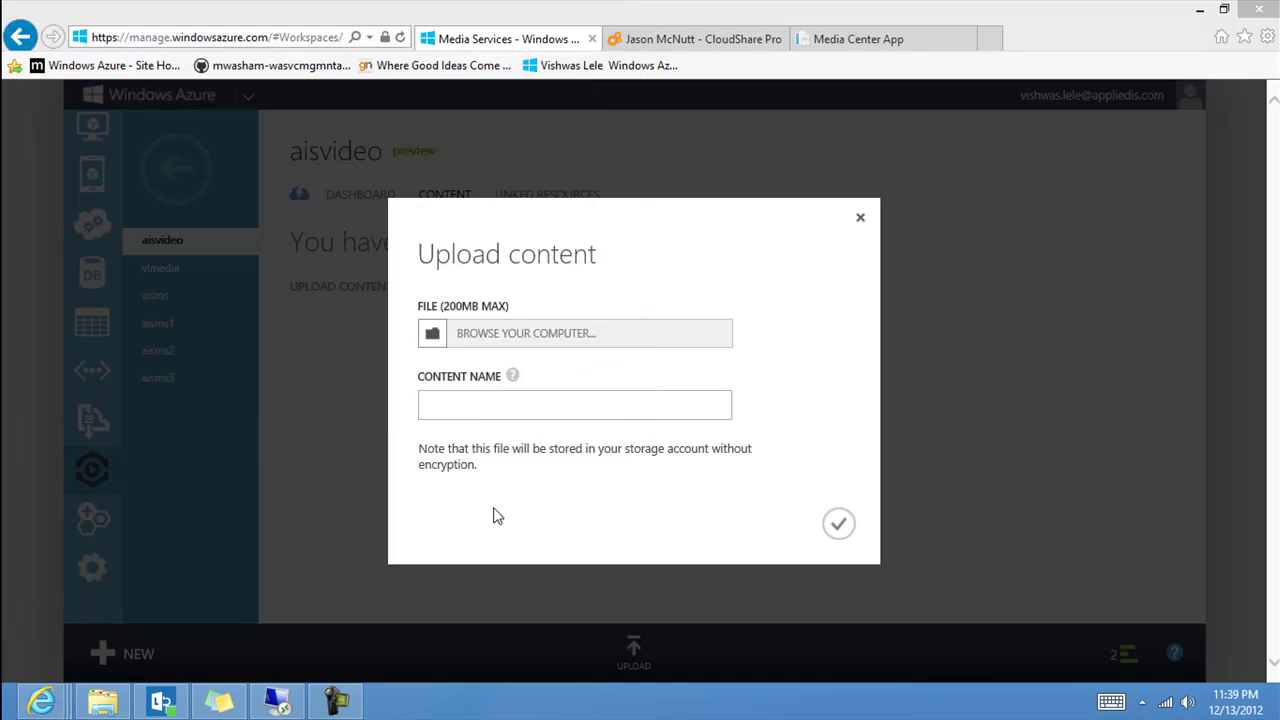
pyautogui.click(840, 530)
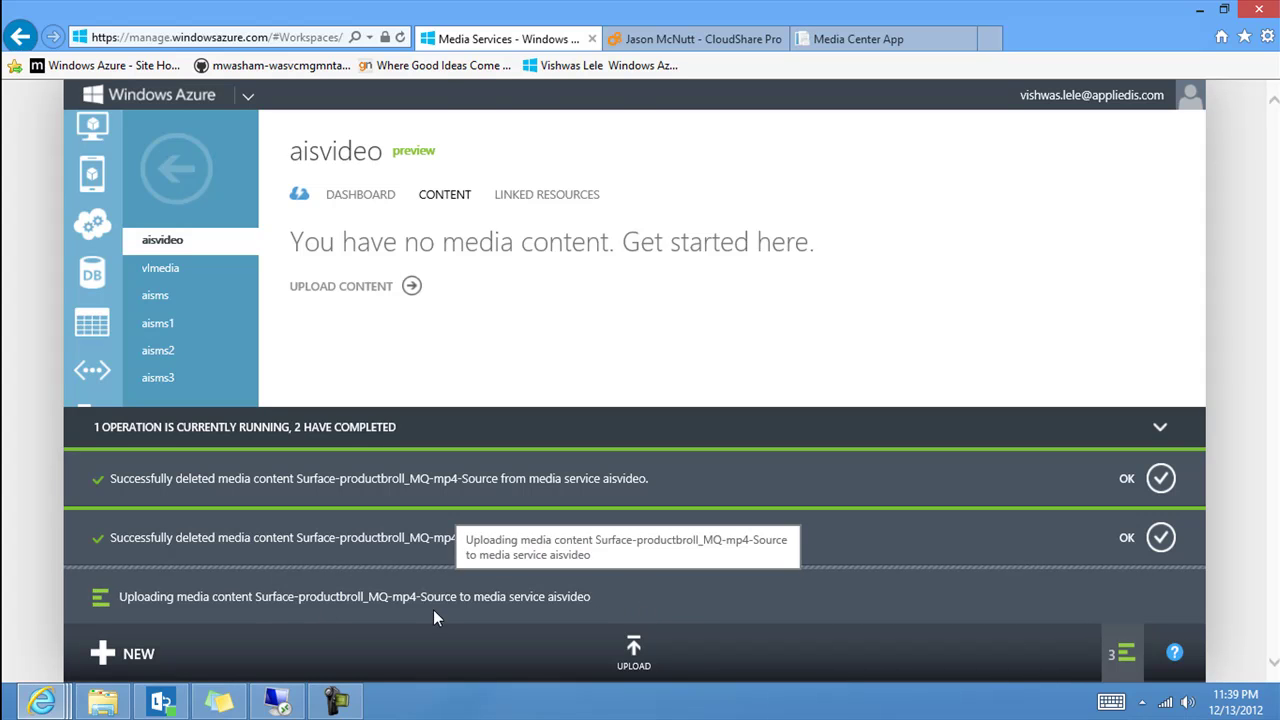
# Collapse the running-operations panel while the Surface-productbroll_MQ source upload completes.
pyautogui.click(1163, 430)
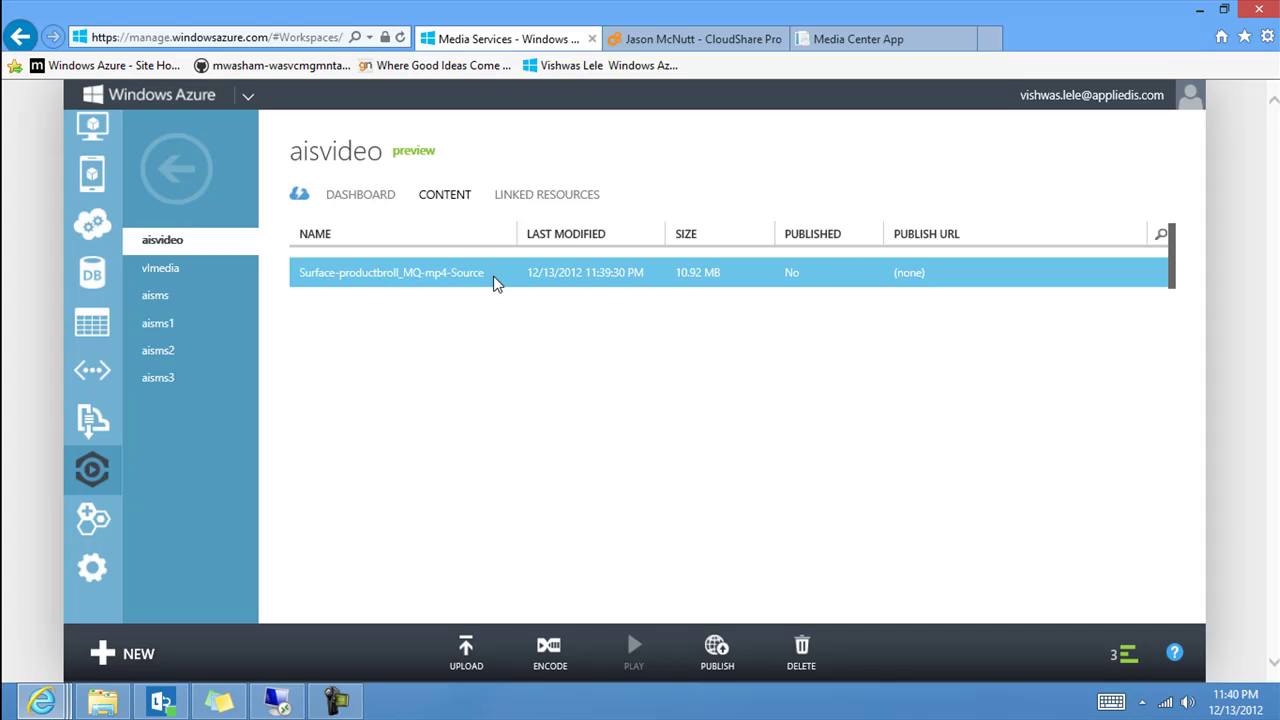
# Encode the source video with the 'Playback via HTML5 (IE/Chrome/Safari)' preset, keeping the default output name.
pyautogui.click(549, 650)
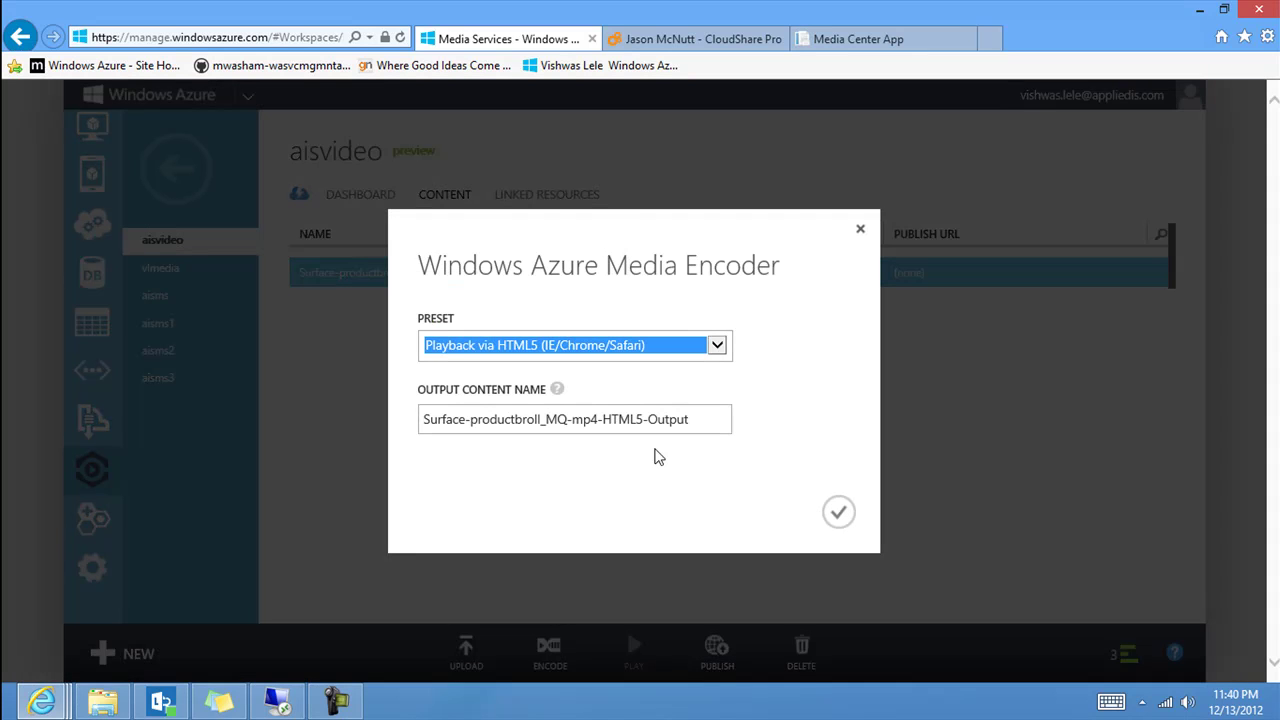
pyautogui.click(718, 346)
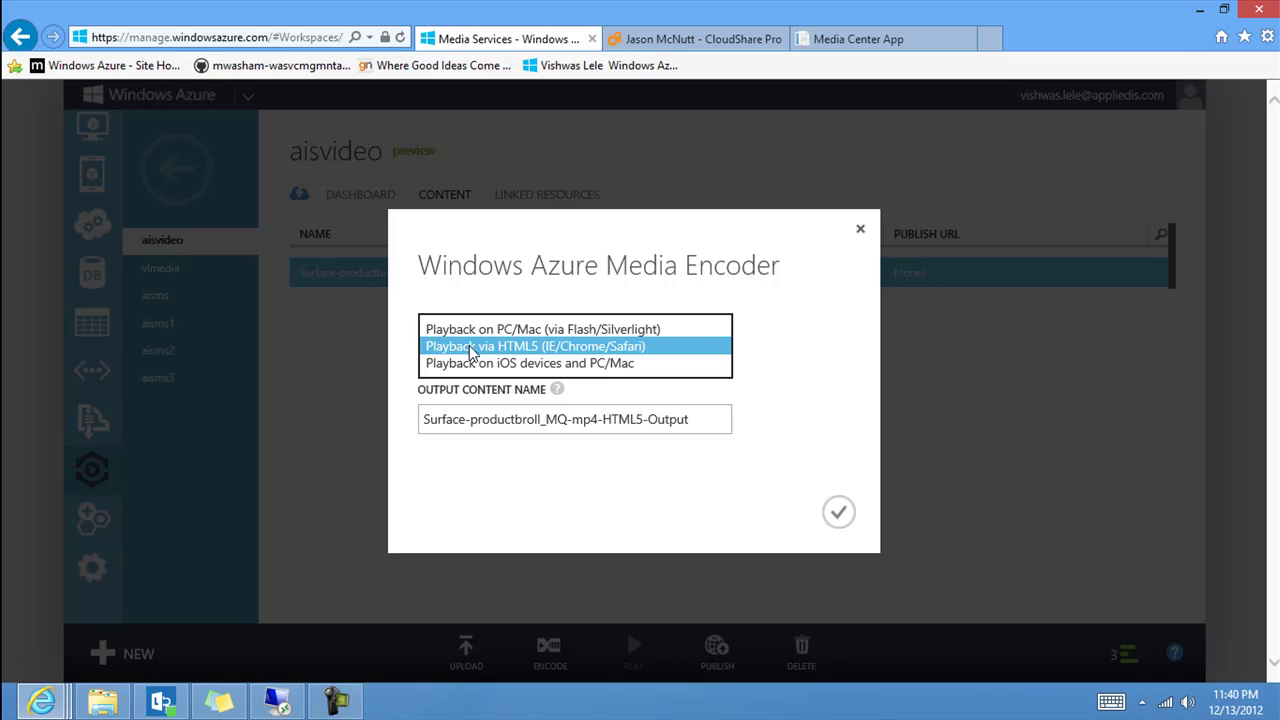
pyautogui.click(472, 346)
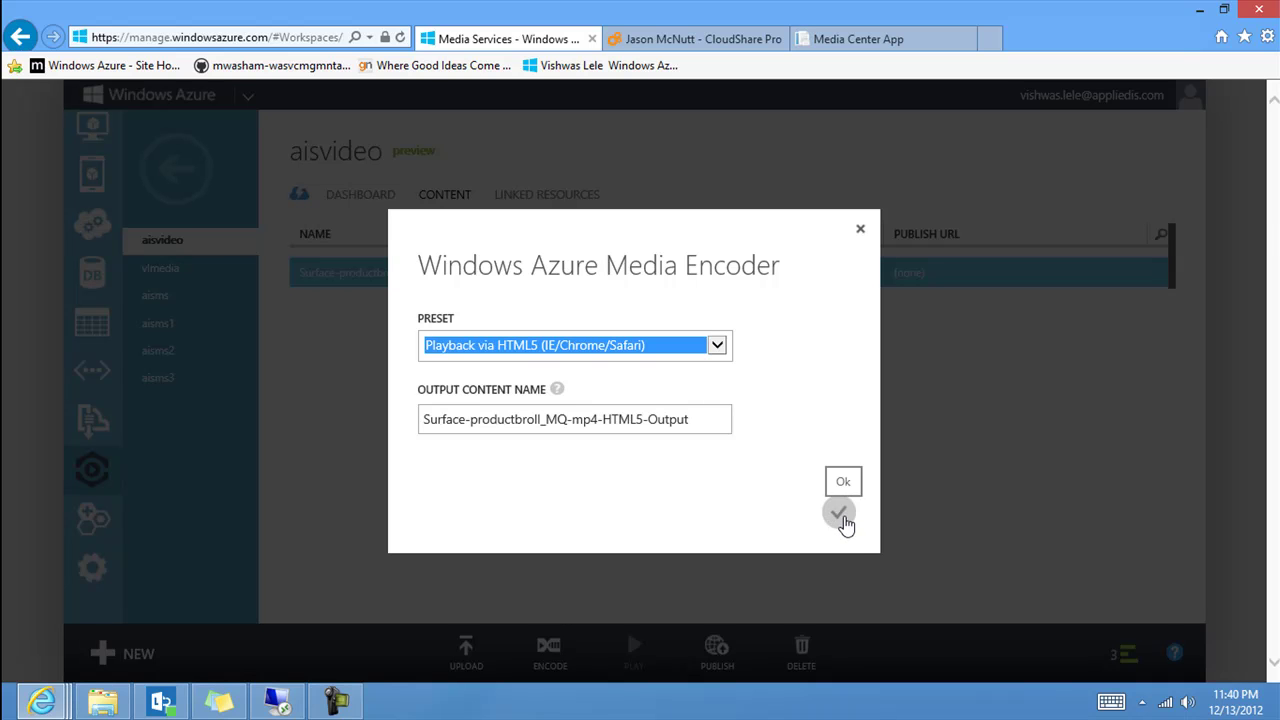
pyautogui.click(840, 515)
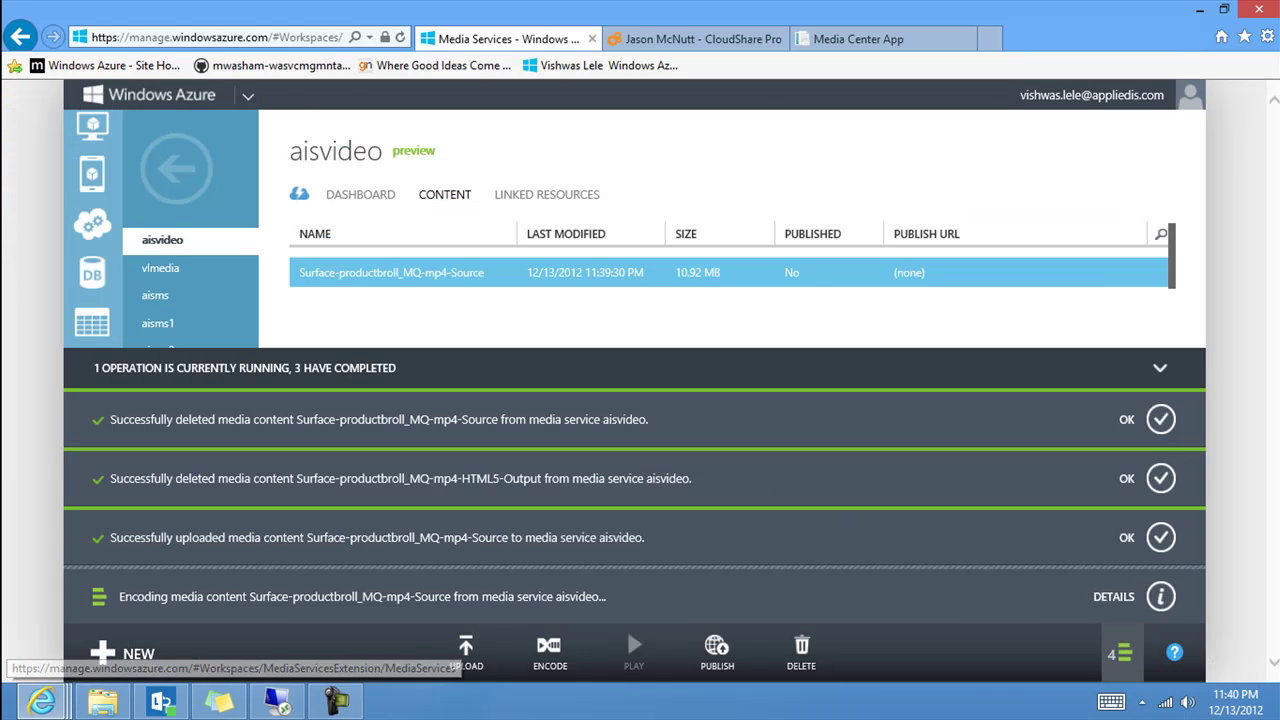
pyautogui.click(336, 701)
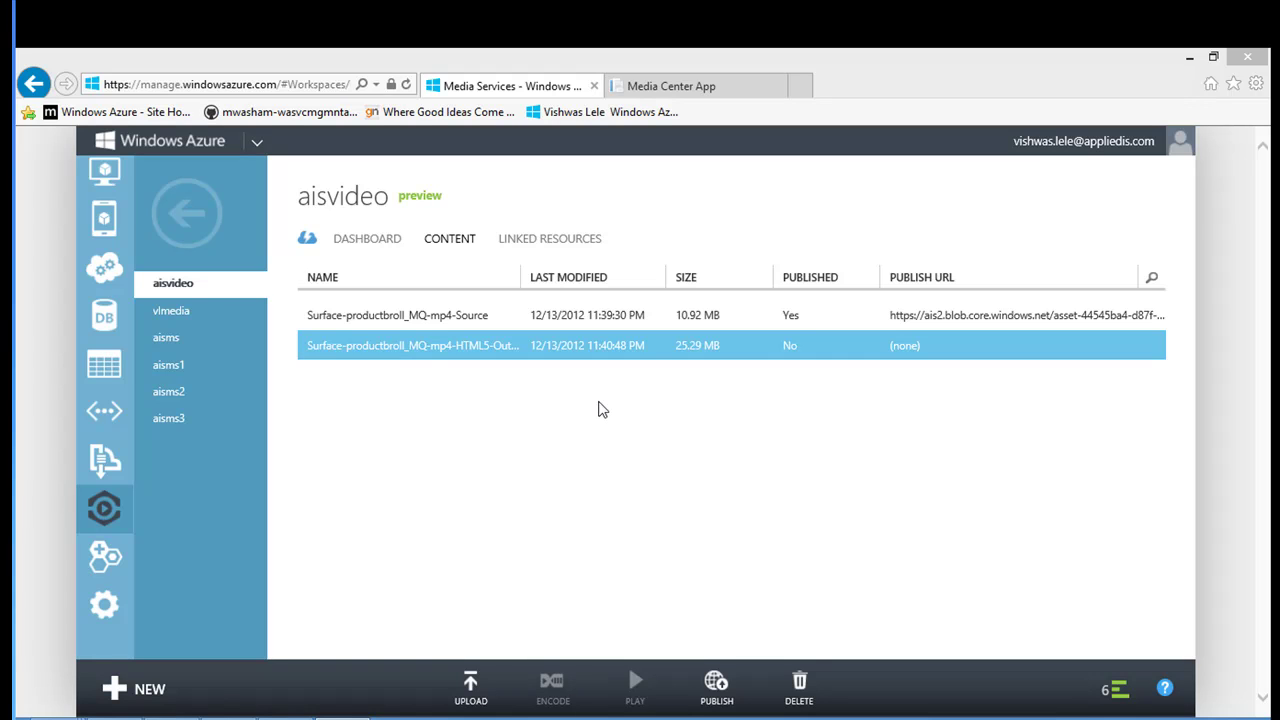
# Select the Surface-productbroll_MQ-mp4-HTML5-Output asset and request publishing it.
pyautogui.click(408, 314)
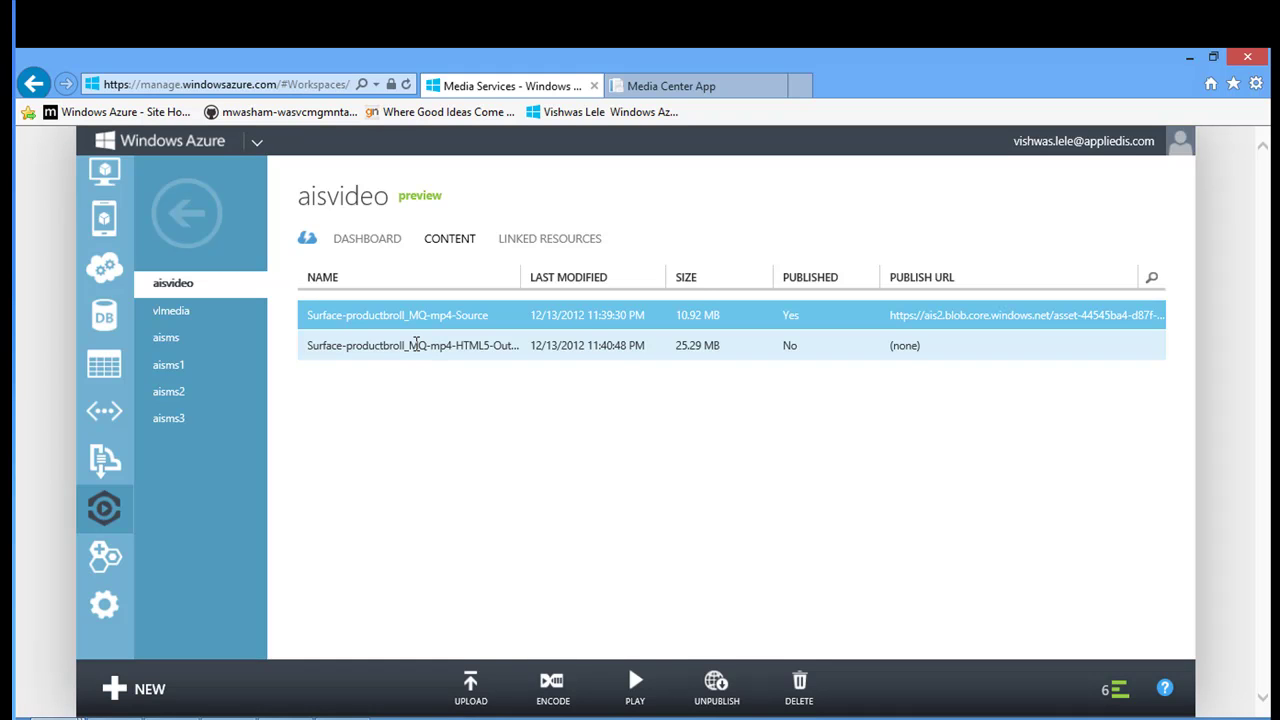
pyautogui.click(416, 345)
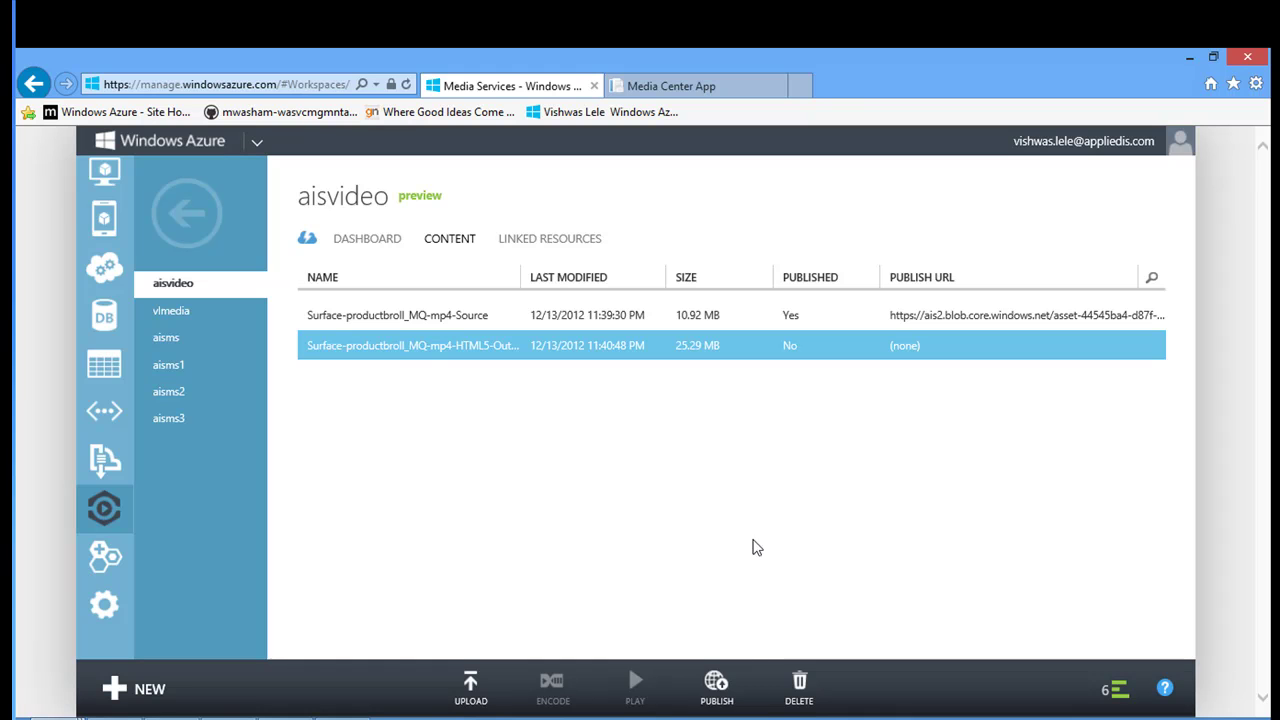
pyautogui.click(724, 695)
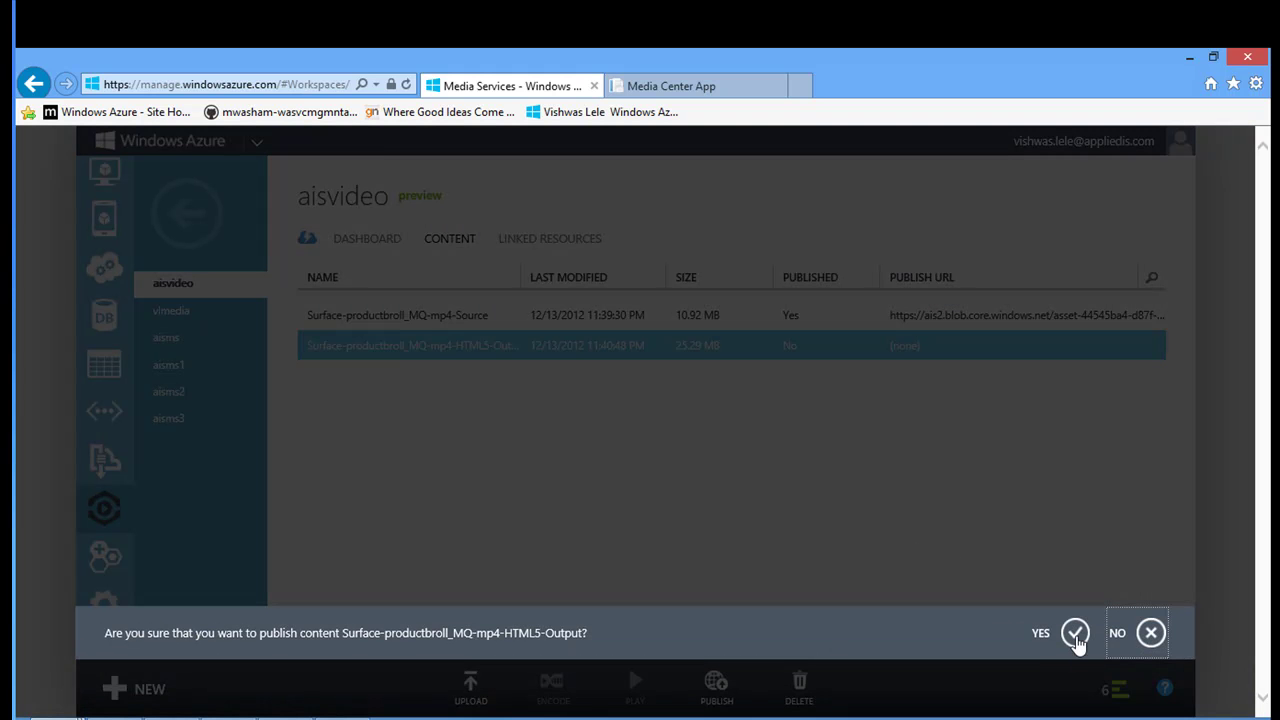
# Confirm publishing the HTML5 output asset and collapse the operations panel.
pyautogui.click(1075, 634)
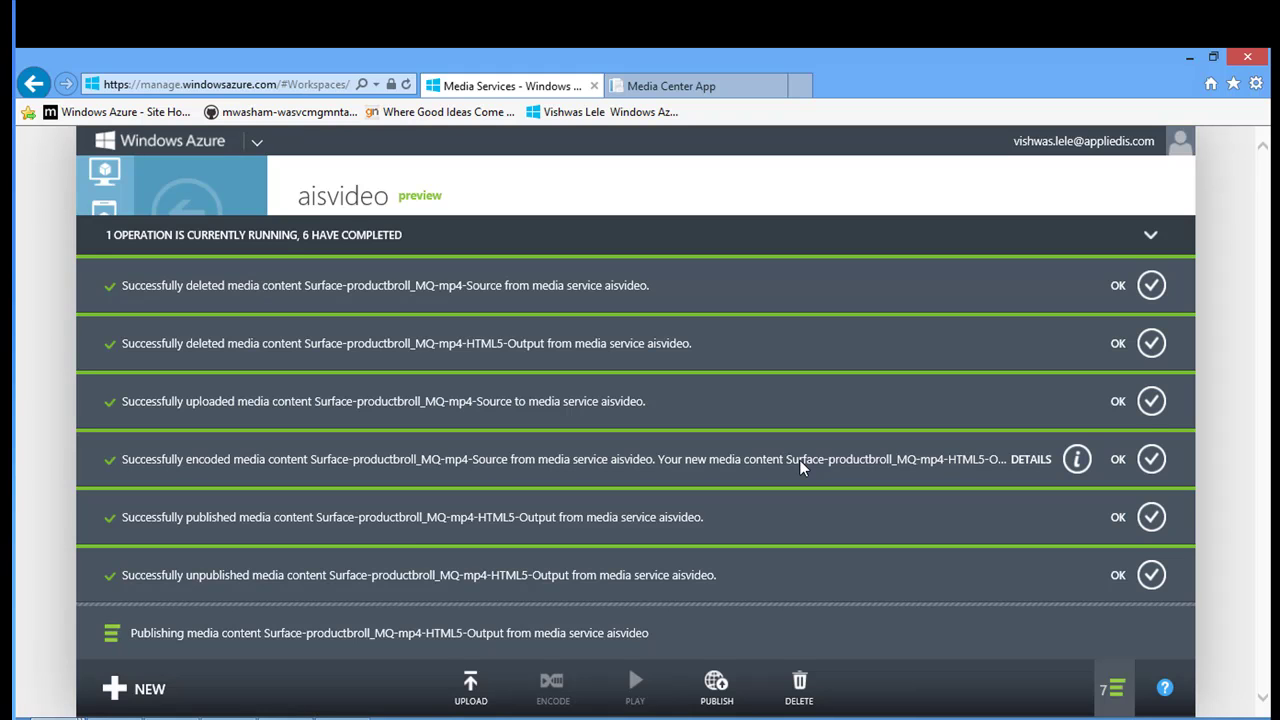
pyautogui.click(1151, 238)
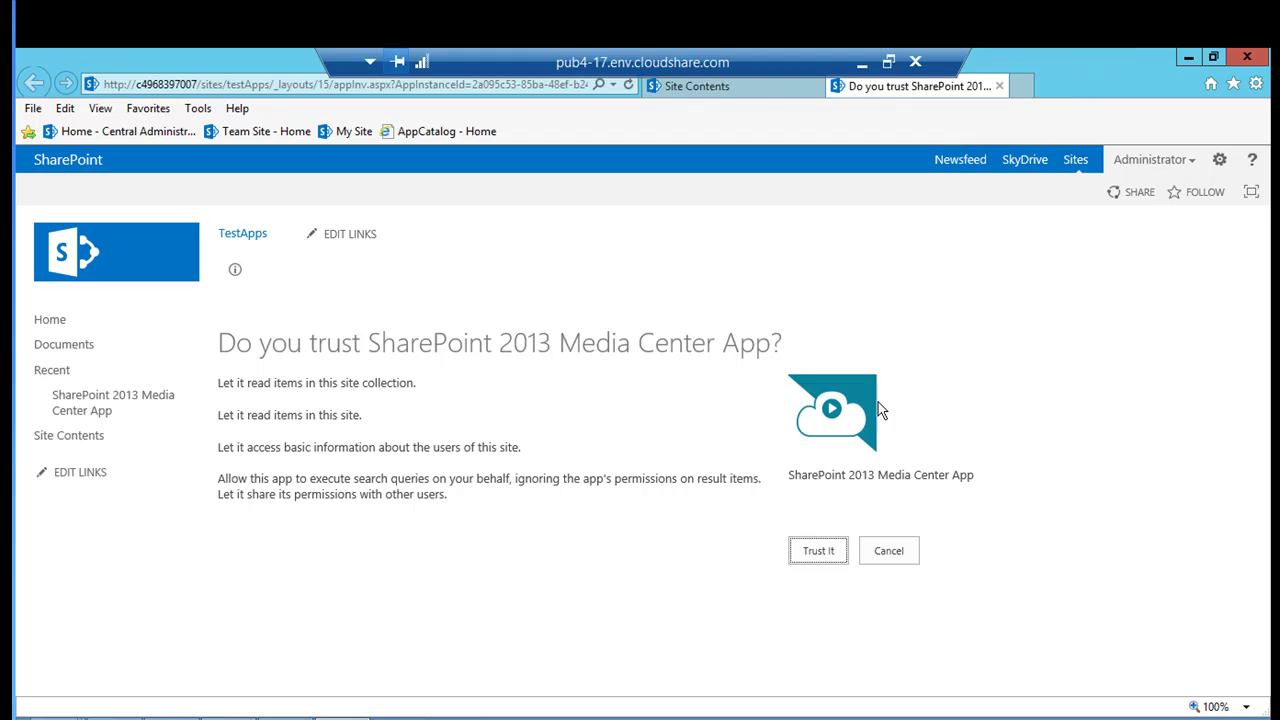
# Trust the SharePoint 2013 Media Center App and scroll Site Contents to its new tile.
pyautogui.click(817, 551)
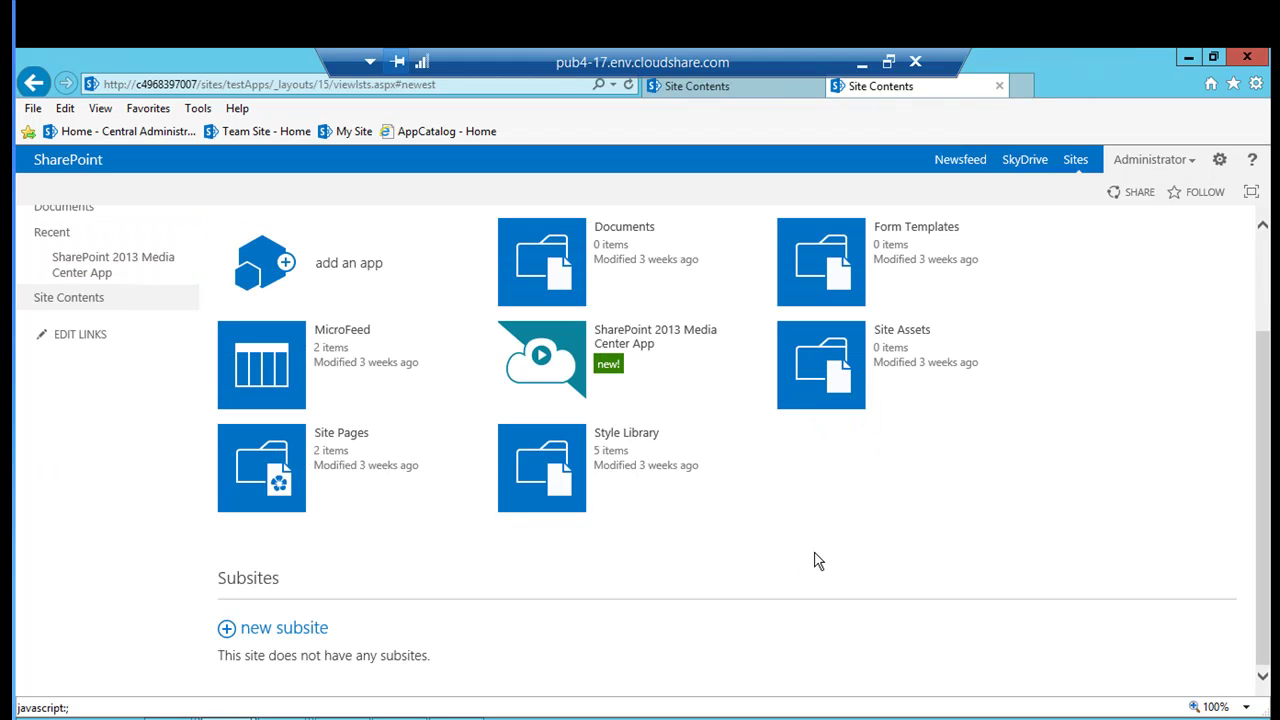
pyautogui.scroll(1, 640, 520)
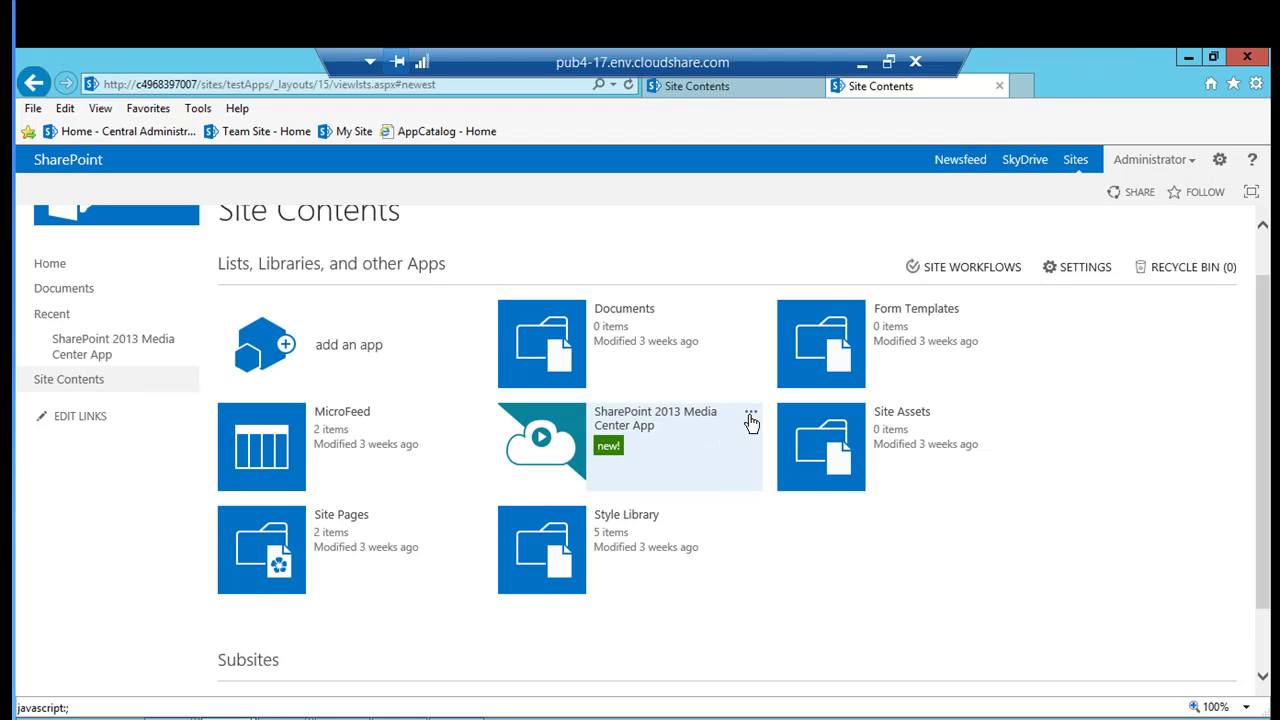
pyautogui.click(751, 416)
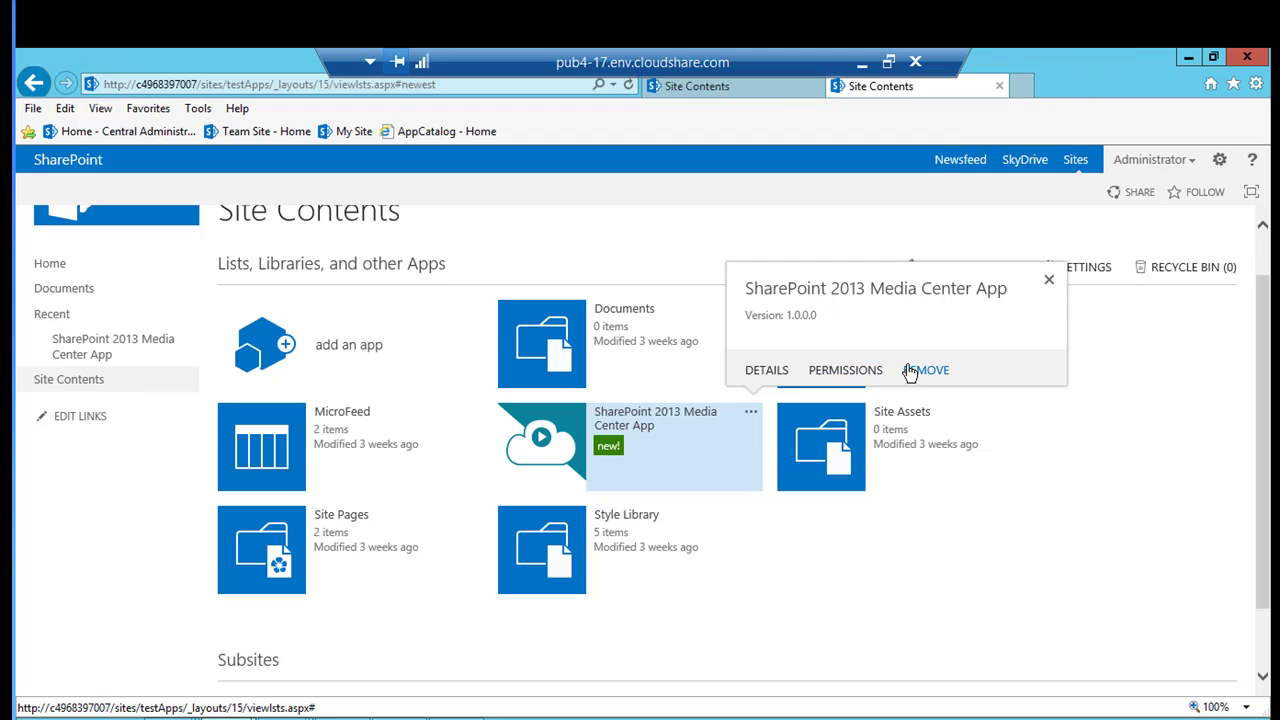
pyautogui.click(1049, 284)
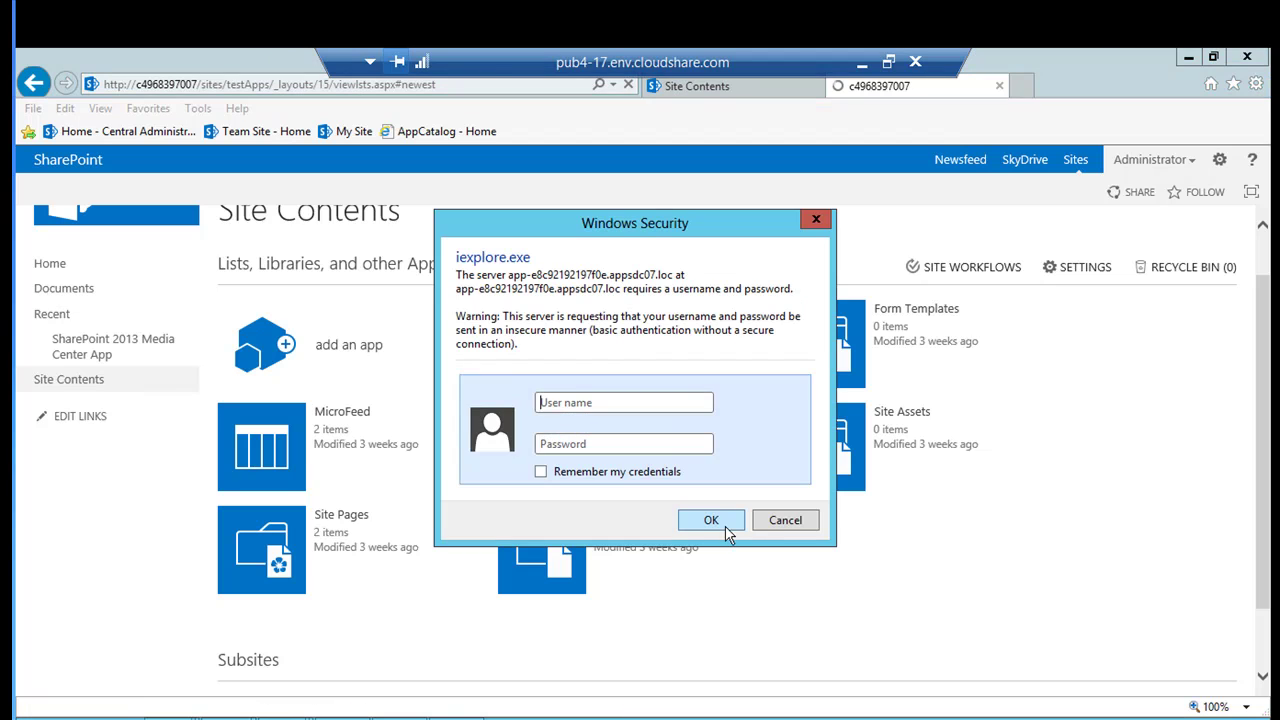
# Sign in with the domain administrator user name and password, with Remember my credentials checked.
pyautogui.click(541, 473)
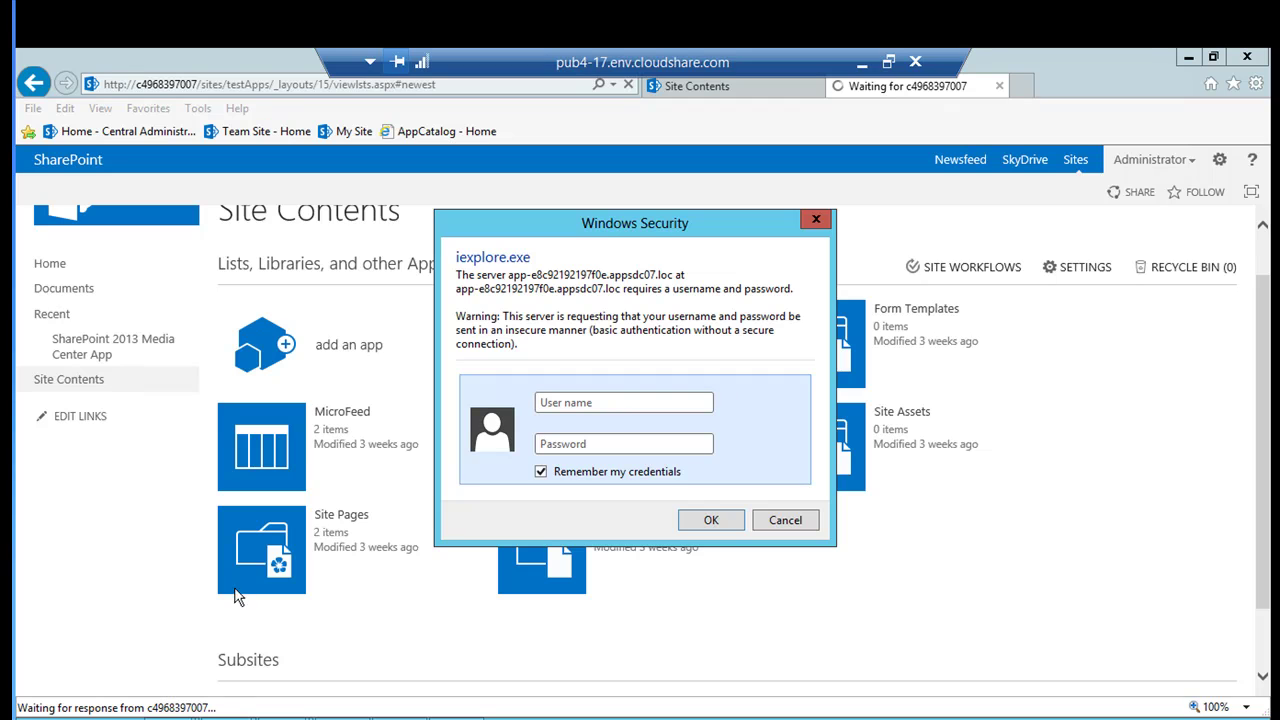
pyautogui.click(613, 403)
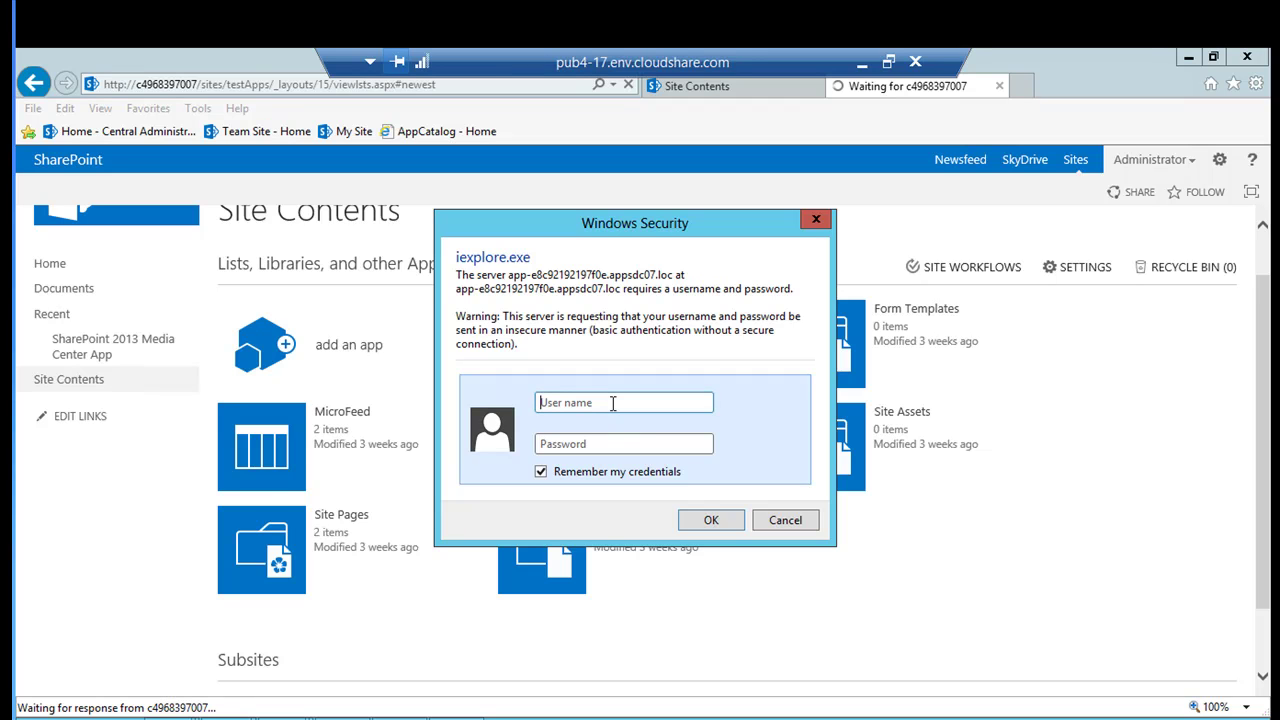
pyautogui.write('DC07.LOC\\Administrator')
pyautogui.press('Tab')
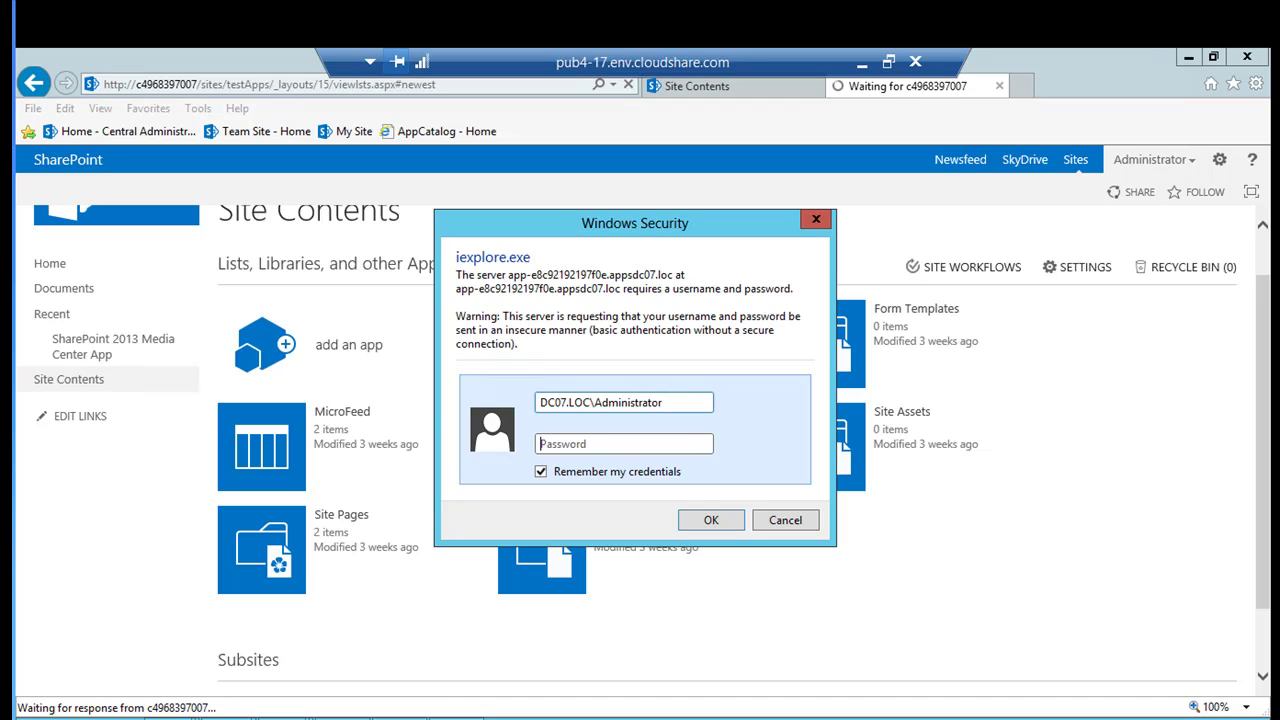
pyautogui.write('••••••••••')
pyautogui.click(714, 521)
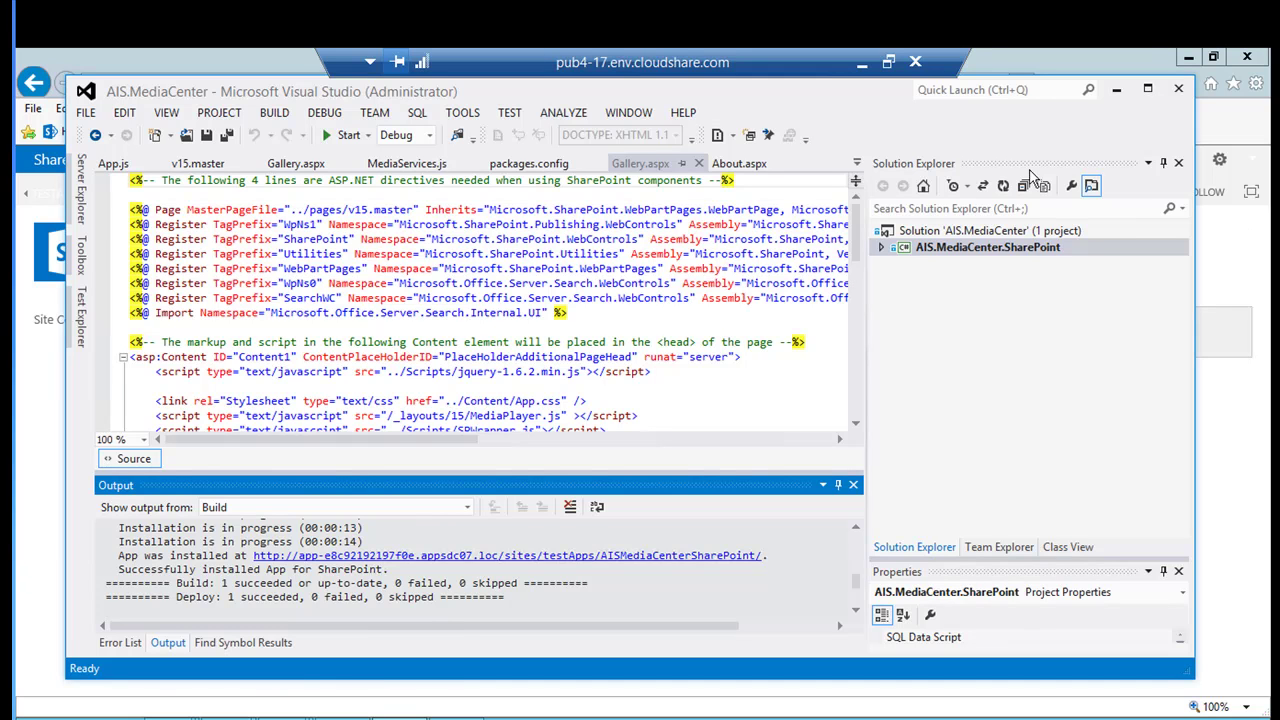
# Minimize Visual Studio to reveal the Media Center app's empty Asset Library in the browser.
pyautogui.click(1117, 95)
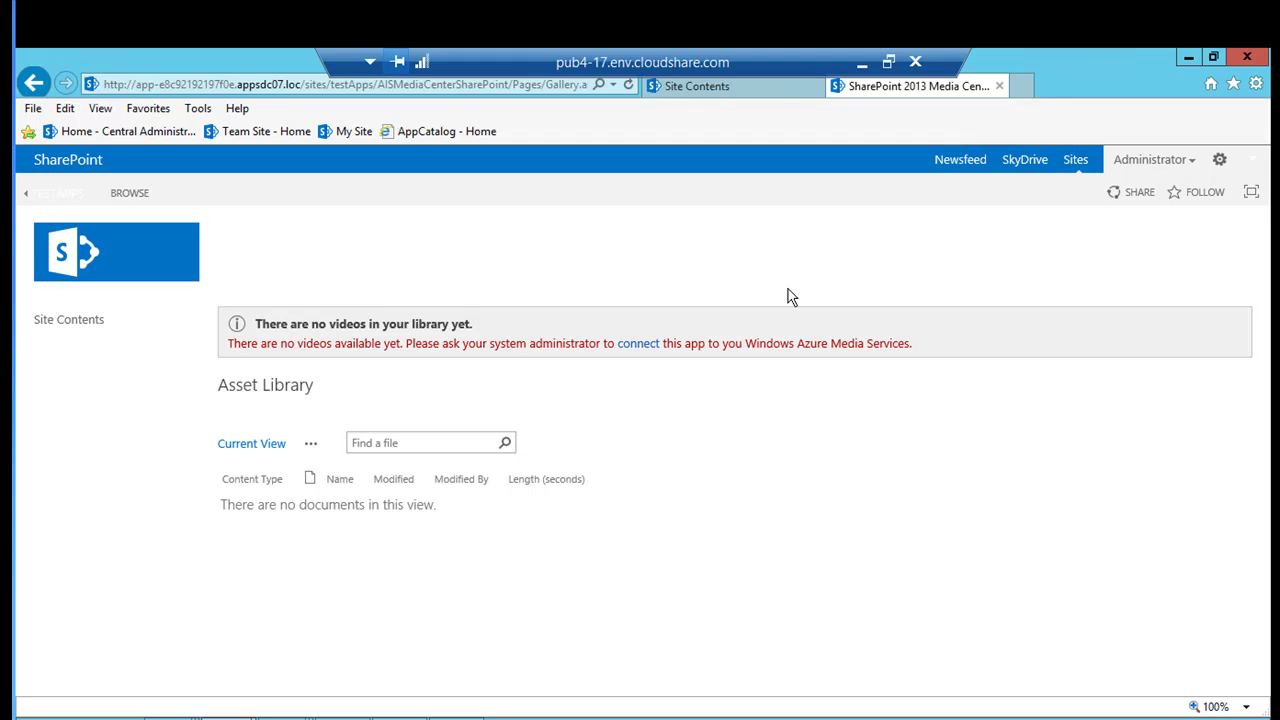
# On the Media Center app's Settings page, enter the Media Services account name.
pyautogui.click(1220, 163)
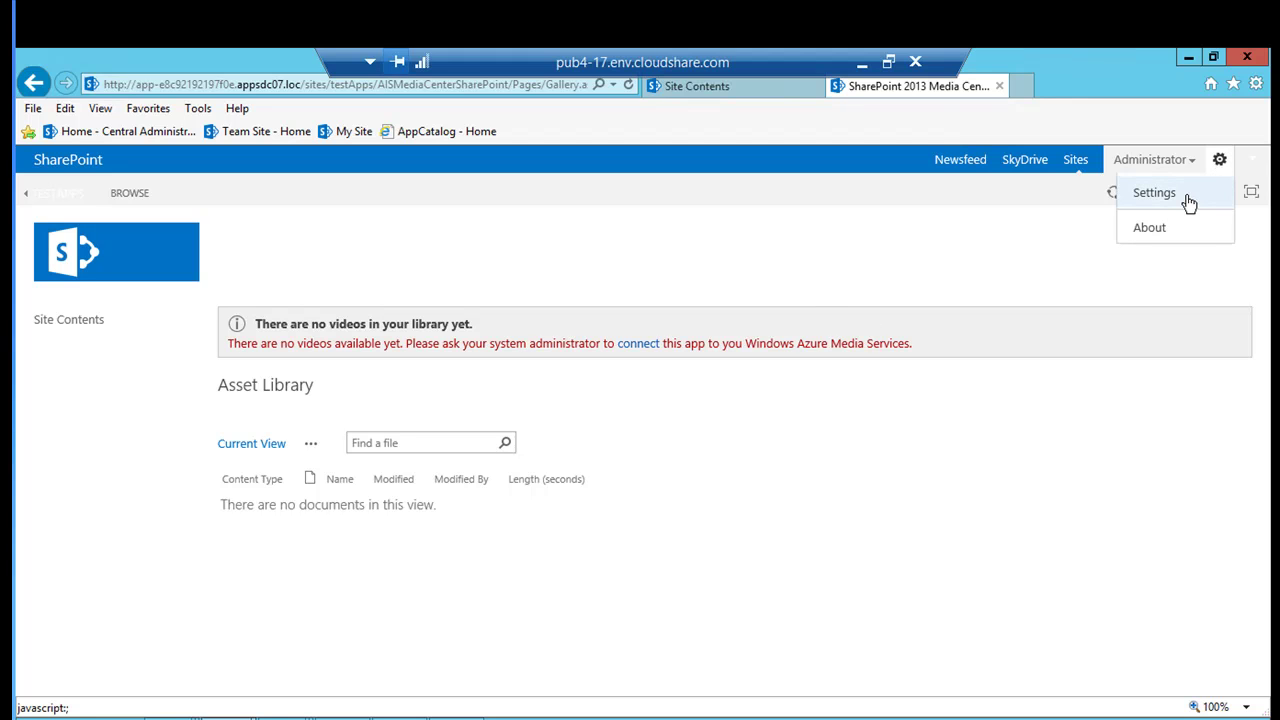
pyautogui.click(1187, 203)
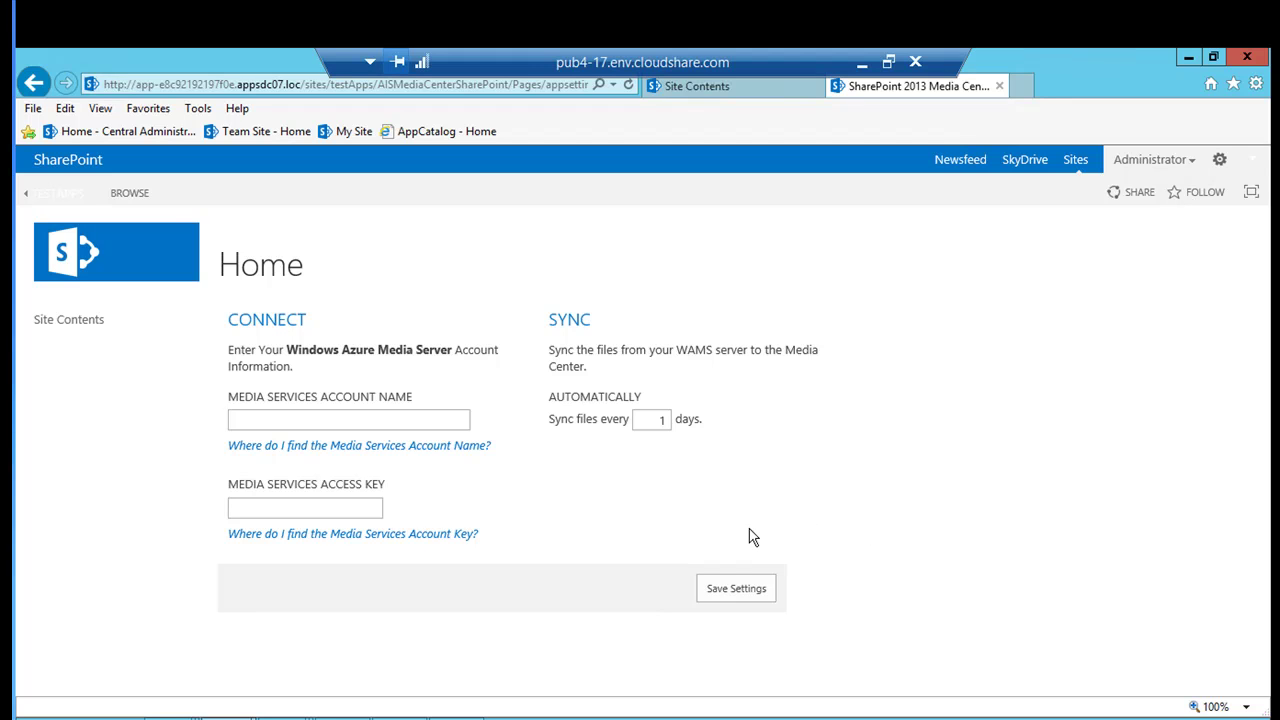
pyautogui.click(330, 421)
pyautogui.write('aisdevideo')
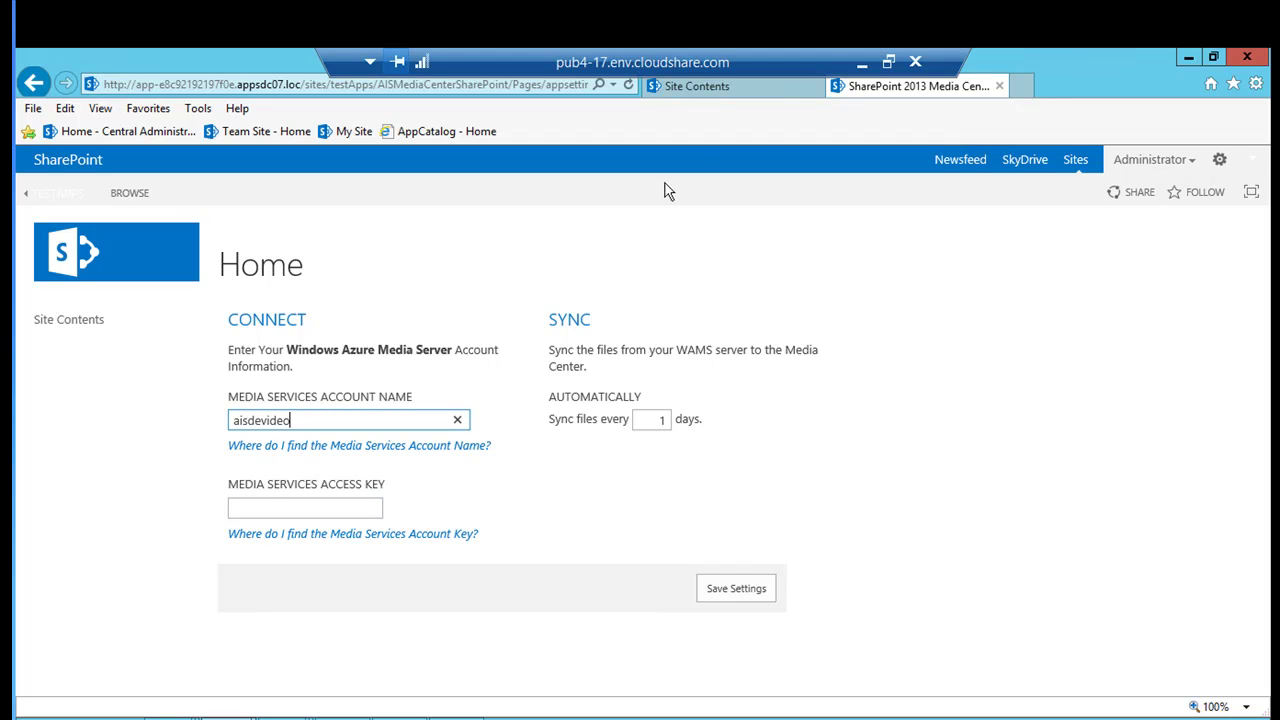
pyautogui.click(861, 63)
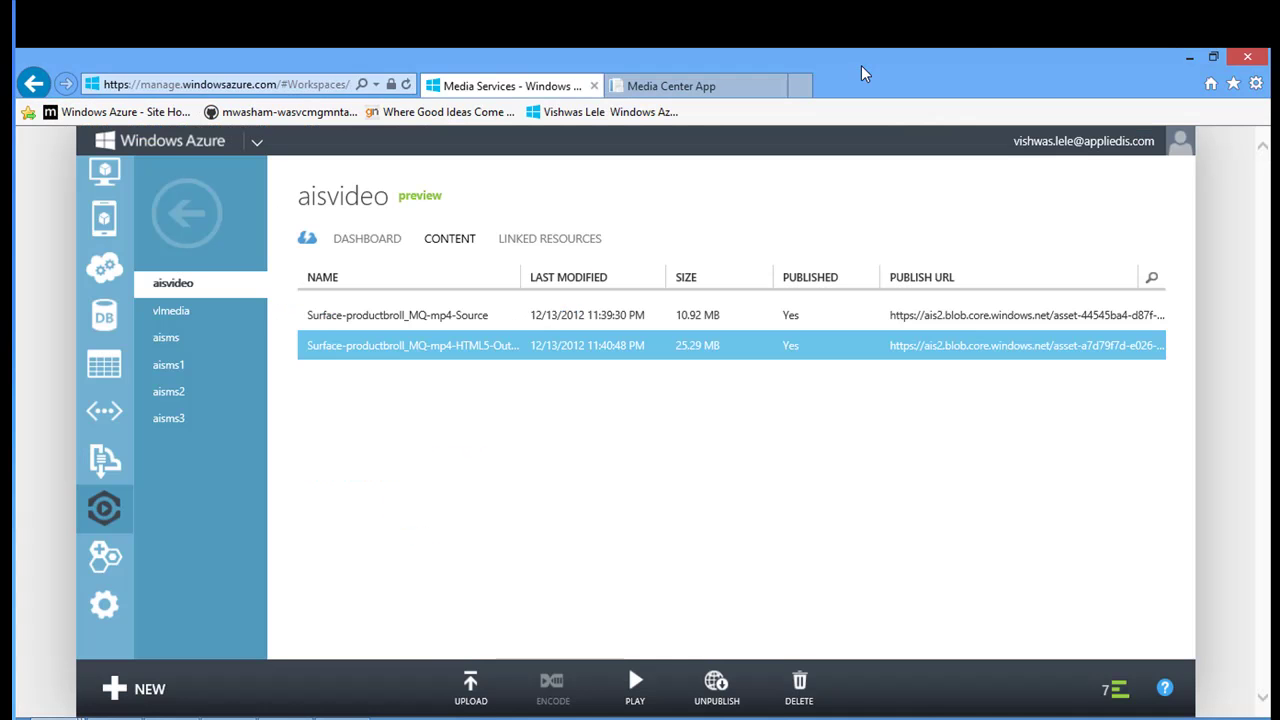
# Copy the Aisvideo media service's primary access key from Manage Keys, then return to the SharePoint settings page.
pyautogui.click(221, 285)
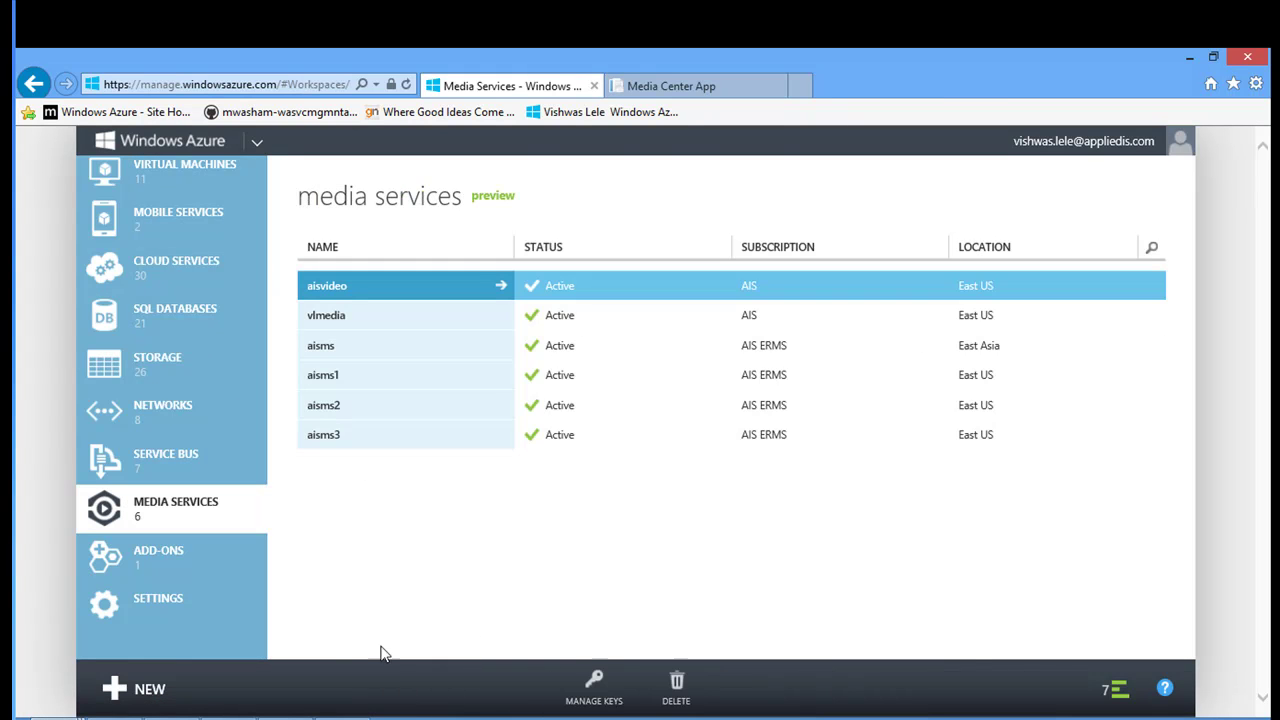
pyautogui.click(594, 692)
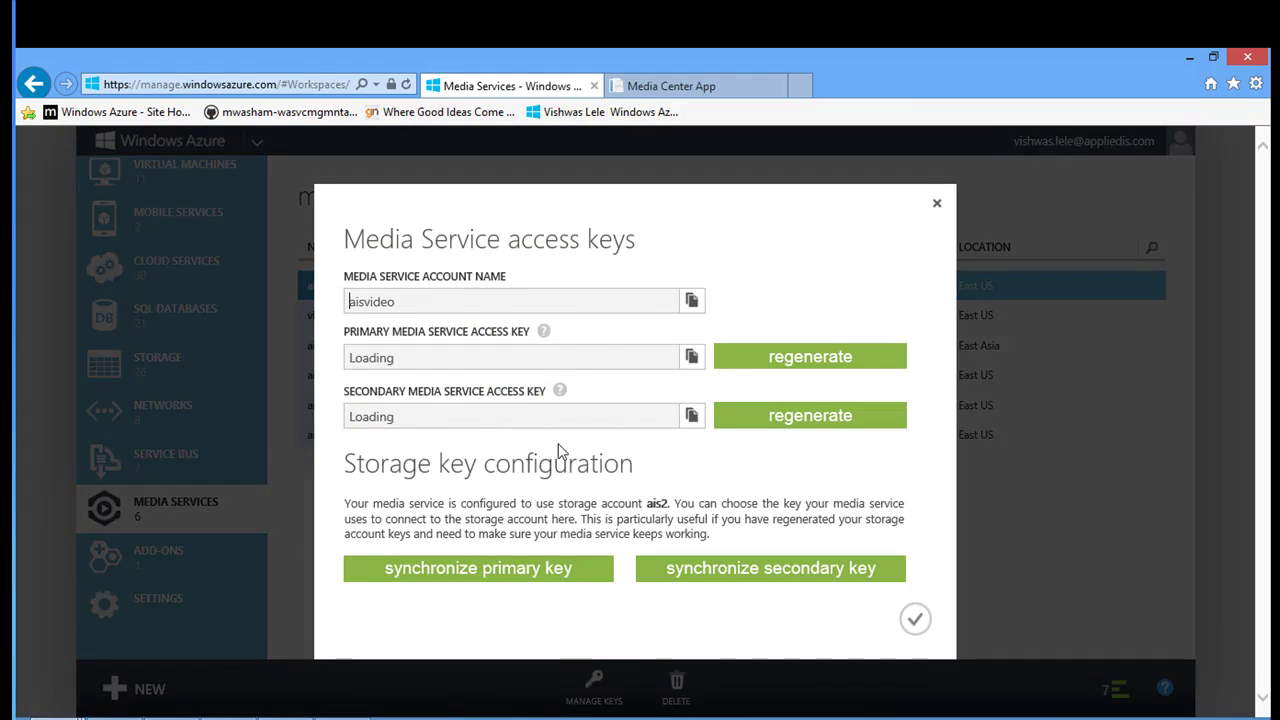
pyautogui.click(698, 360)
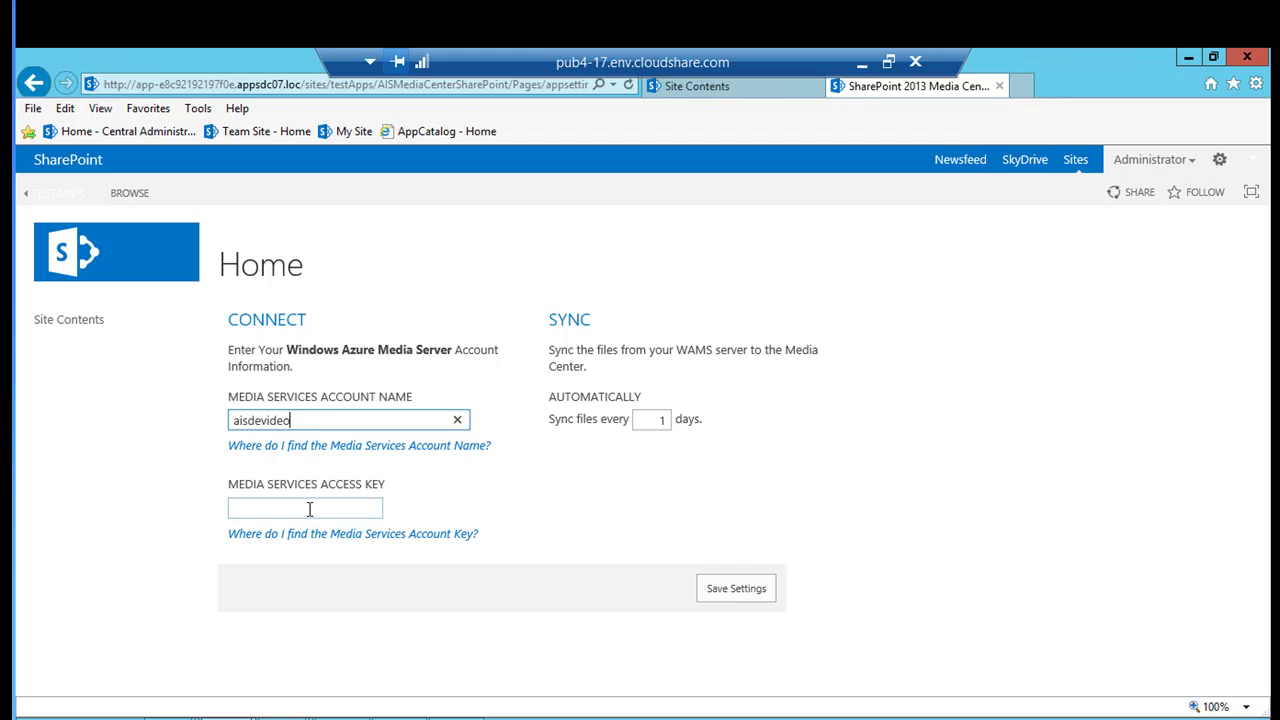
pyautogui.click(310, 509)
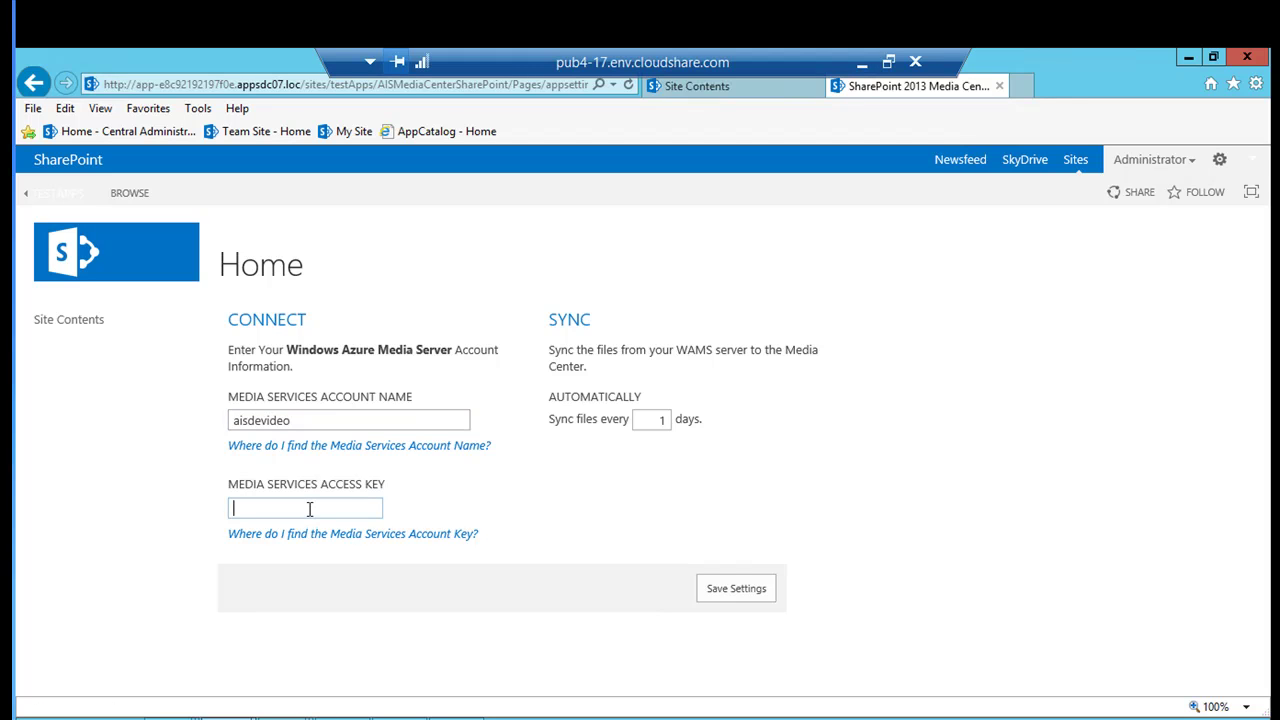
# Paste the primary key into the Media Services Access Key field and save the settings.
pyautogui.hotkey('ctrl', 'v')
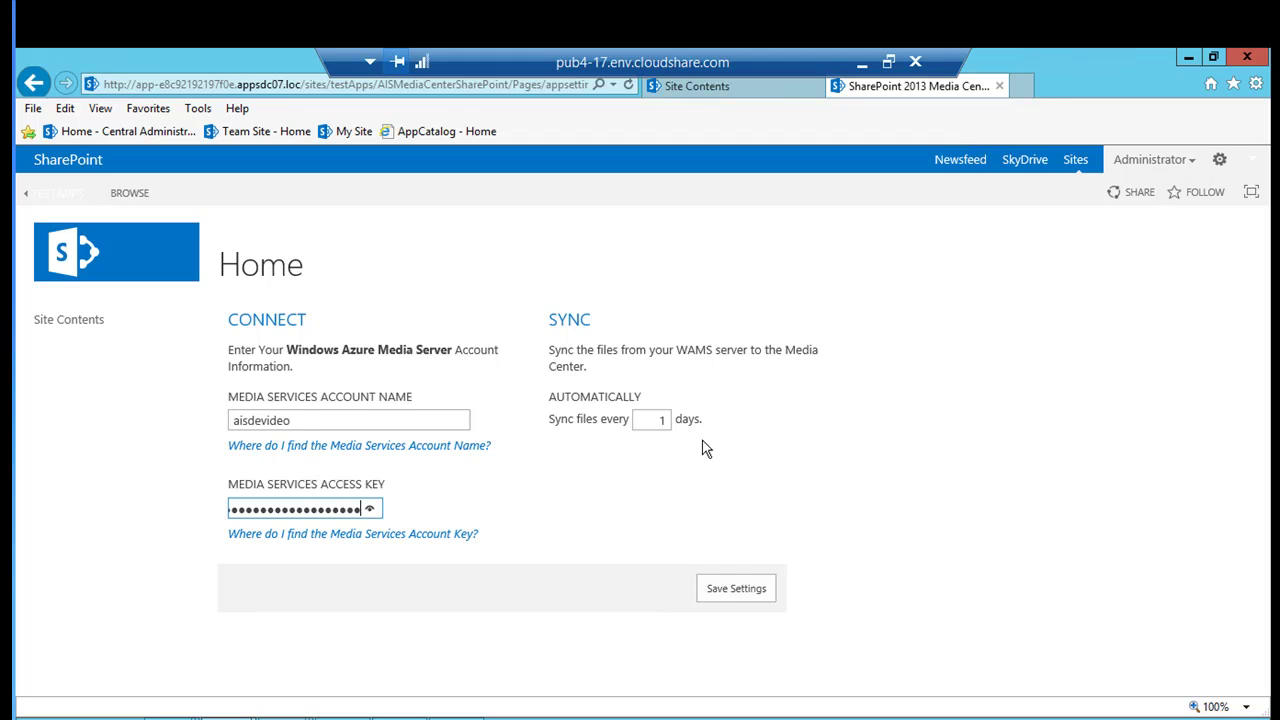
pyautogui.click(731, 591)
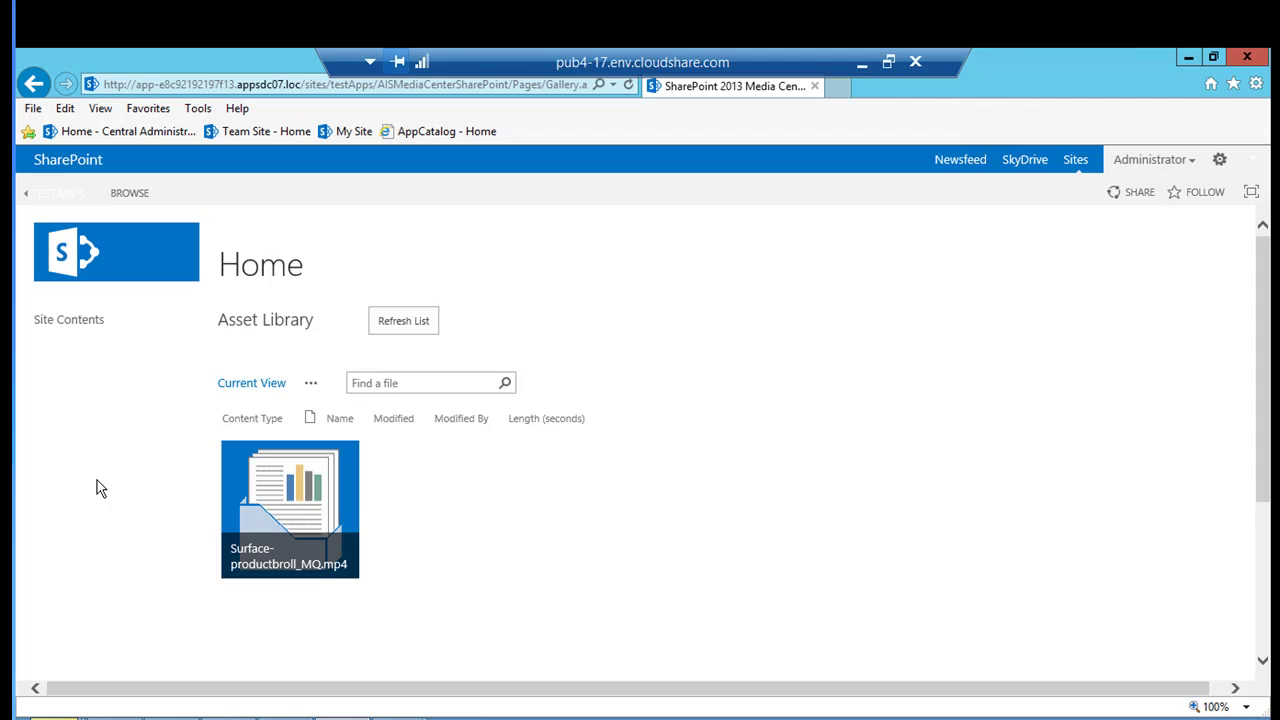
# Open the Surface-productbroll_MQ.mp4 tile in the Asset Library's video player.
pyautogui.click(344, 527)
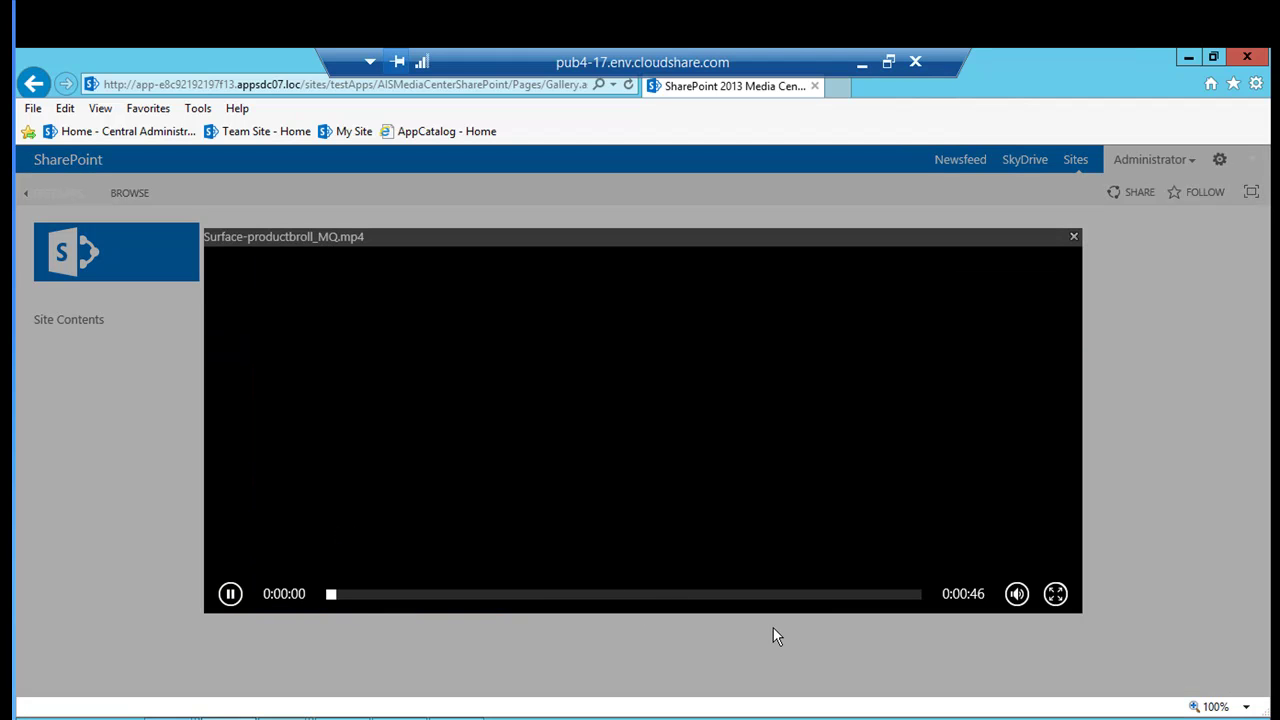